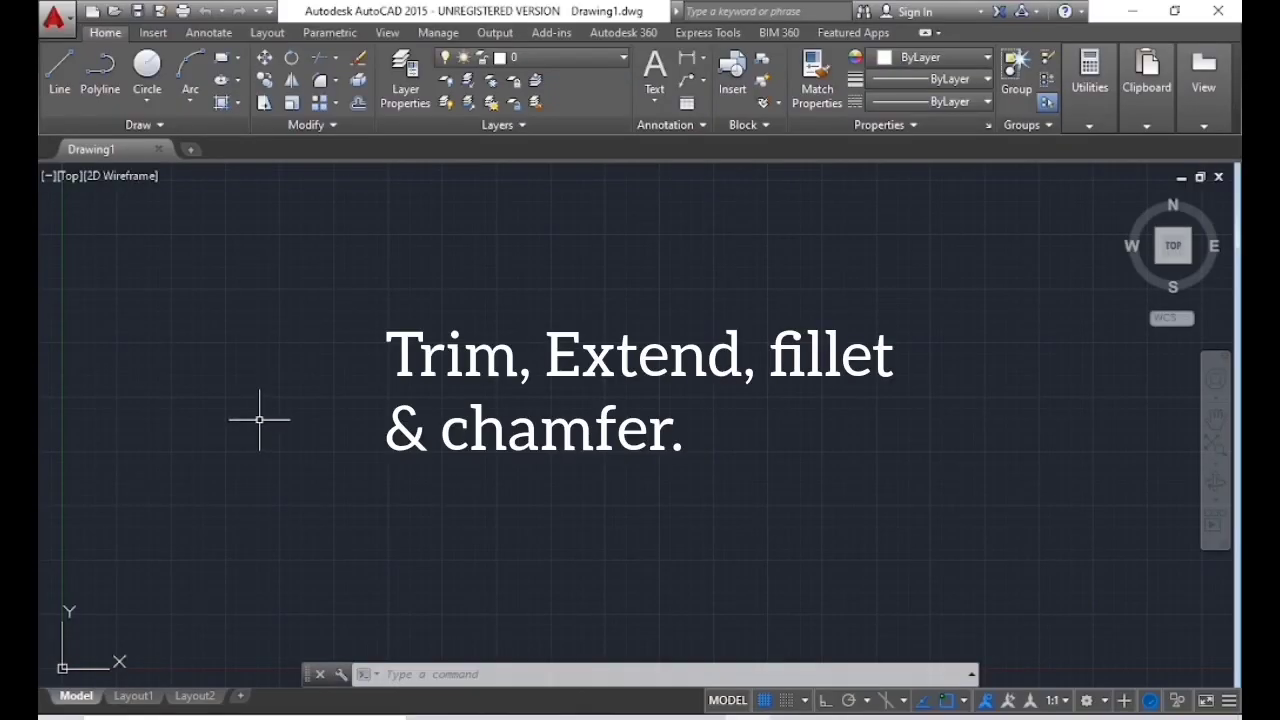
# Draw a rectangle by picking two opposite corners
pyautogui.write('c')
pyautogui.press('Return')
pyautogui.click(449, 257)
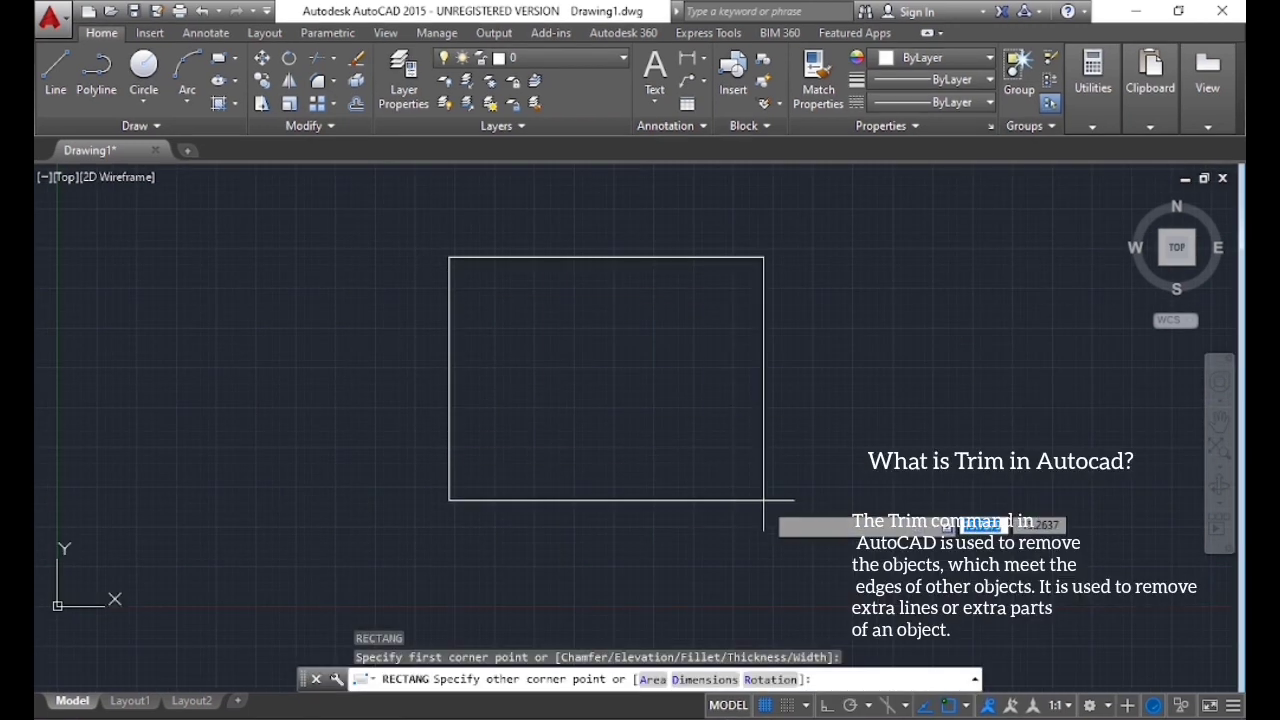
pyautogui.click(825, 500)
# Draw a vertical line from below the rectangle up to a point inside it
pyautogui.write('l')
pyautogui.press('Return')
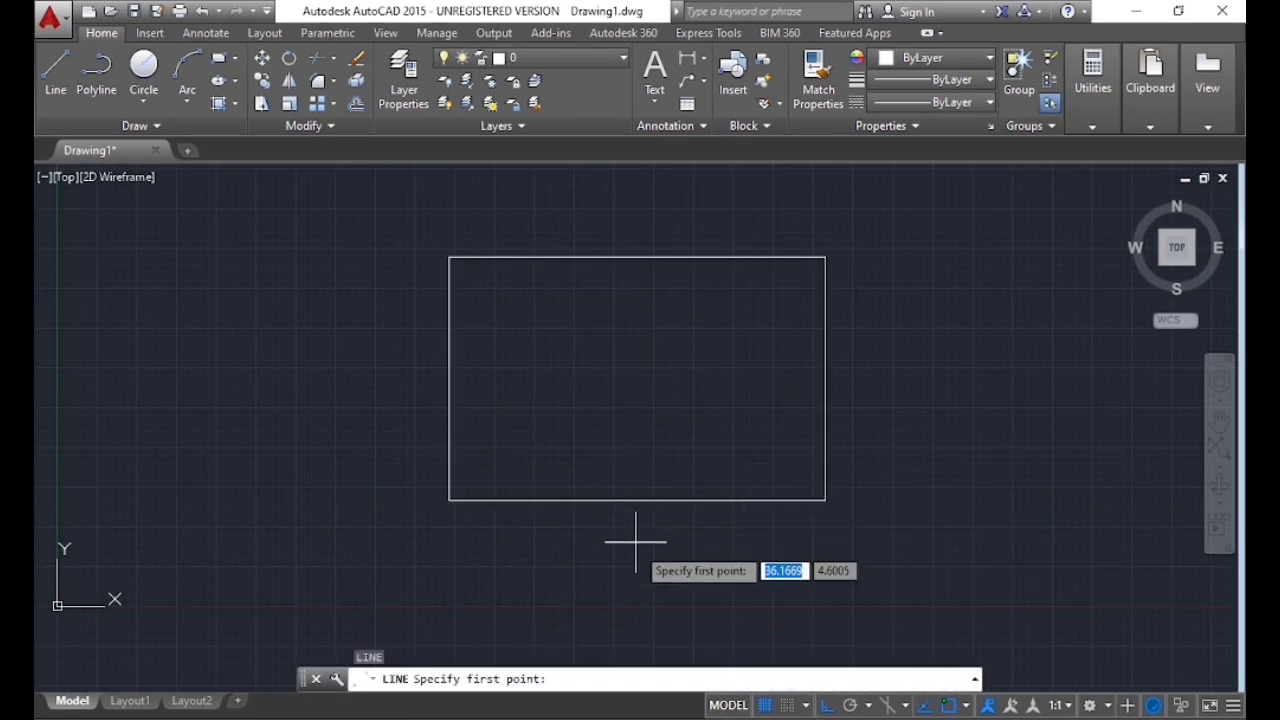
pyautogui.click(634, 572)
pyautogui.click(634, 347)
pyautogui.press('Return')
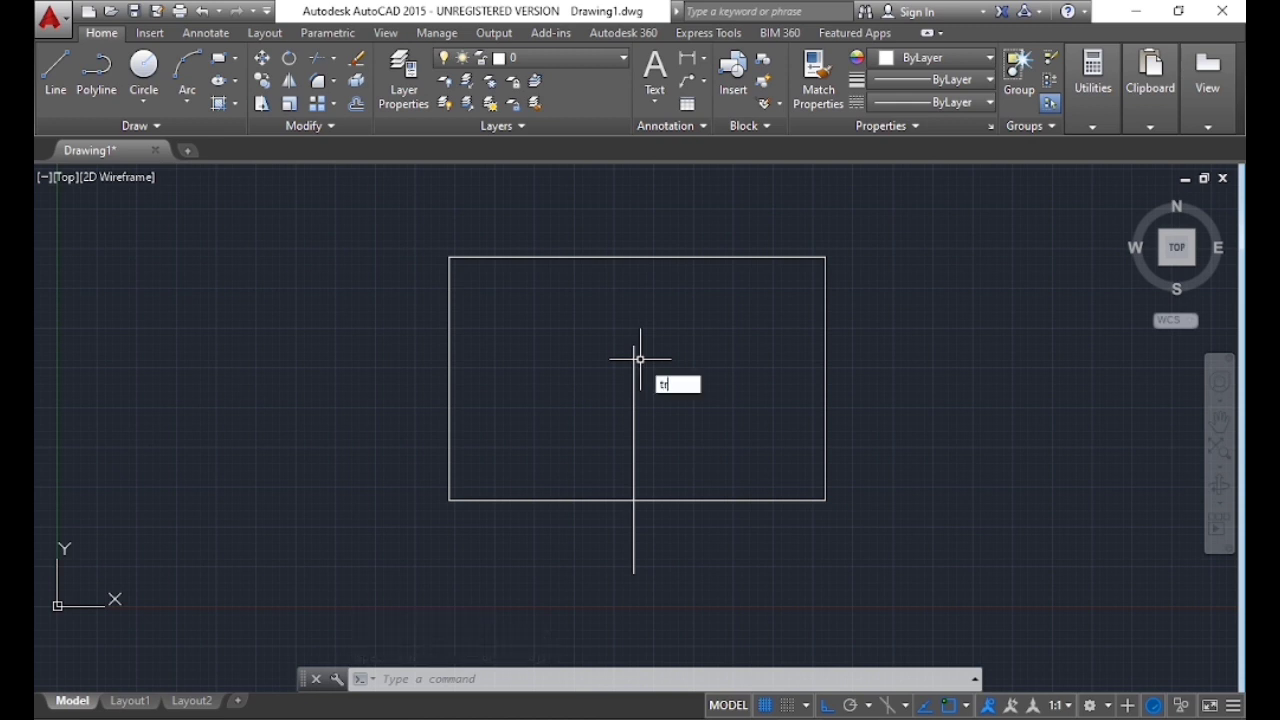
# Trim the vertical line at the rectangle's bottom edge, removing its inner part
pyautogui.press('Return')
pyautogui.press('Return')
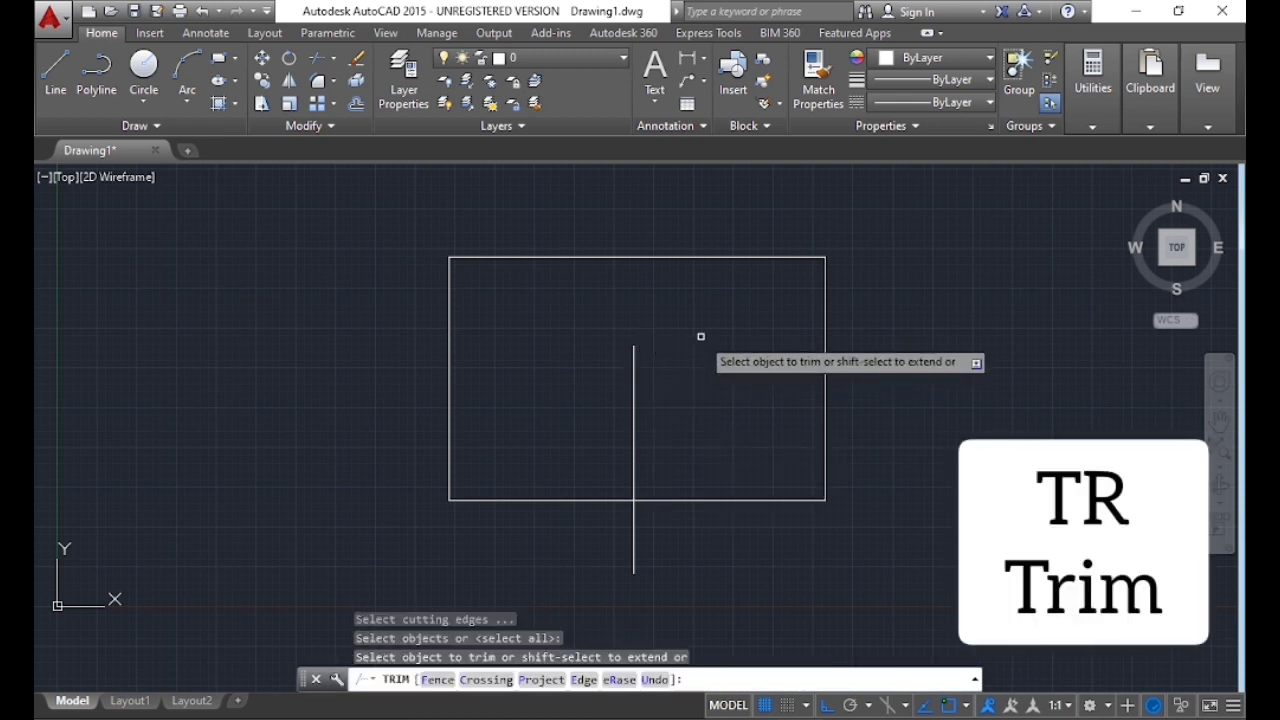
pyautogui.click(701, 336)
pyautogui.click(571, 432)
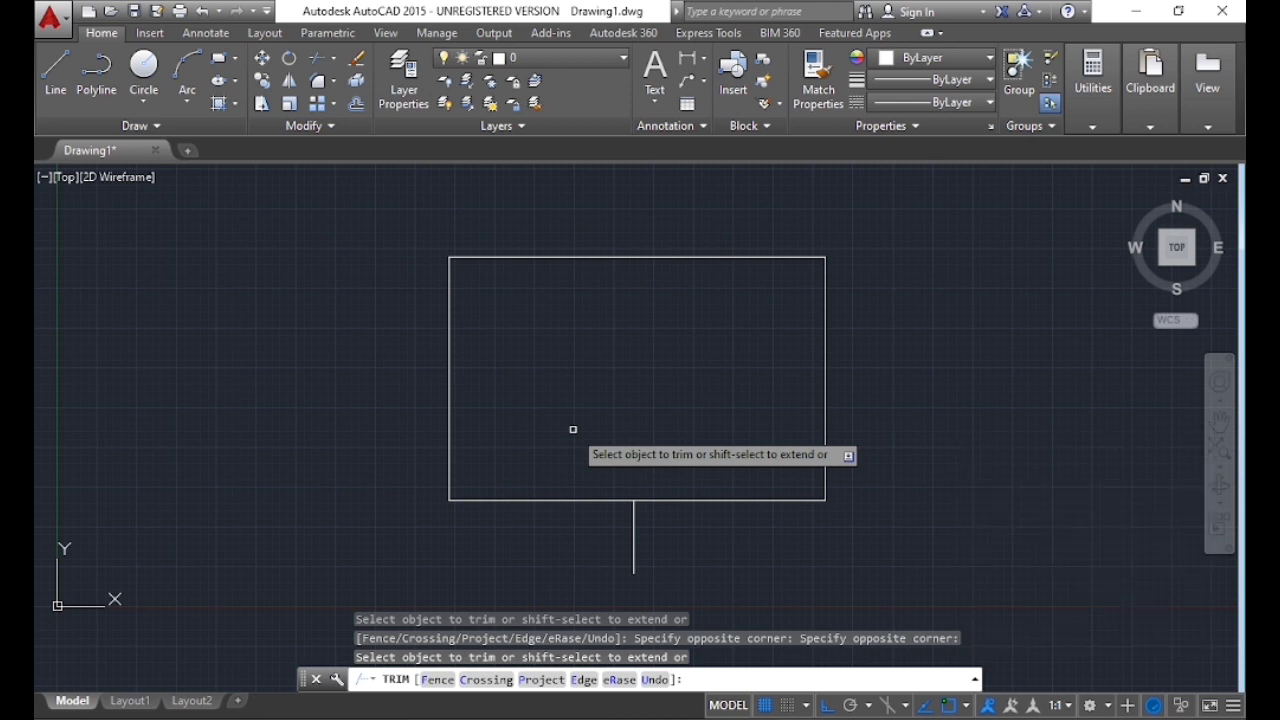
pyautogui.press('Escape')
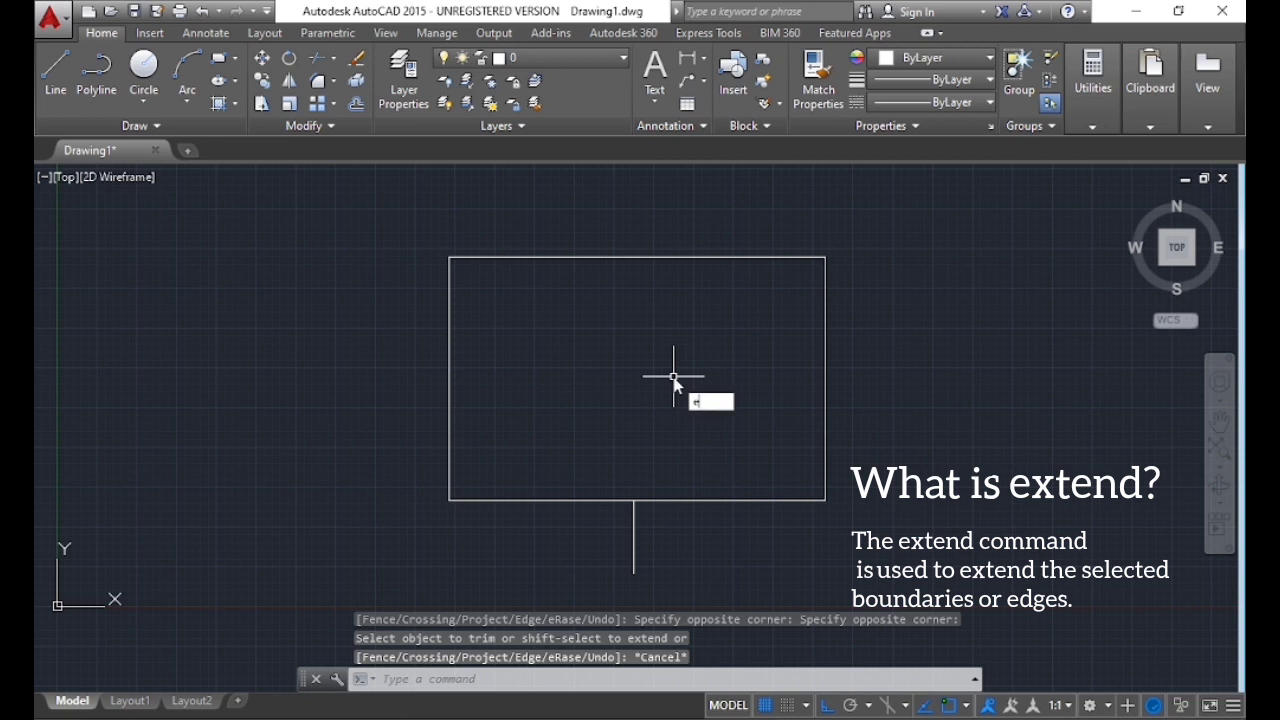
# Extend the vertical line up until it meets the rectangle's top edge
pyautogui.write('x')
pyautogui.press('Return')
pyautogui.press('Return')
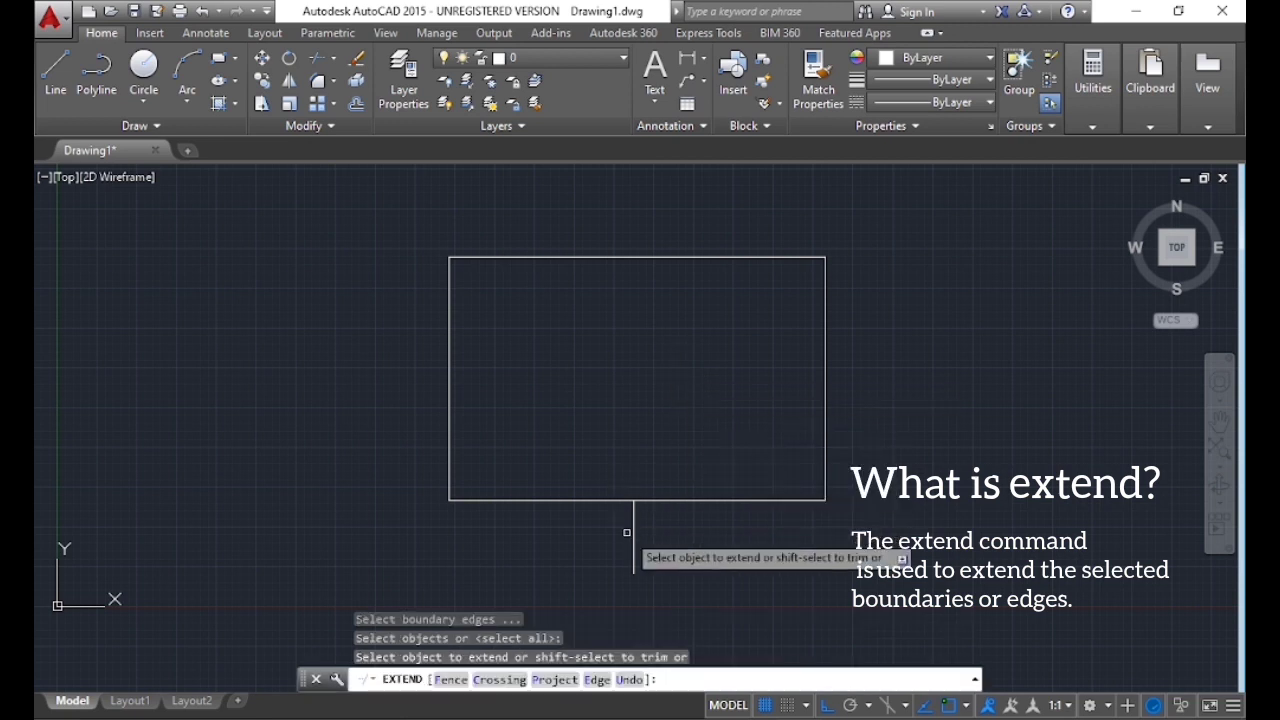
pyautogui.click(633, 524)
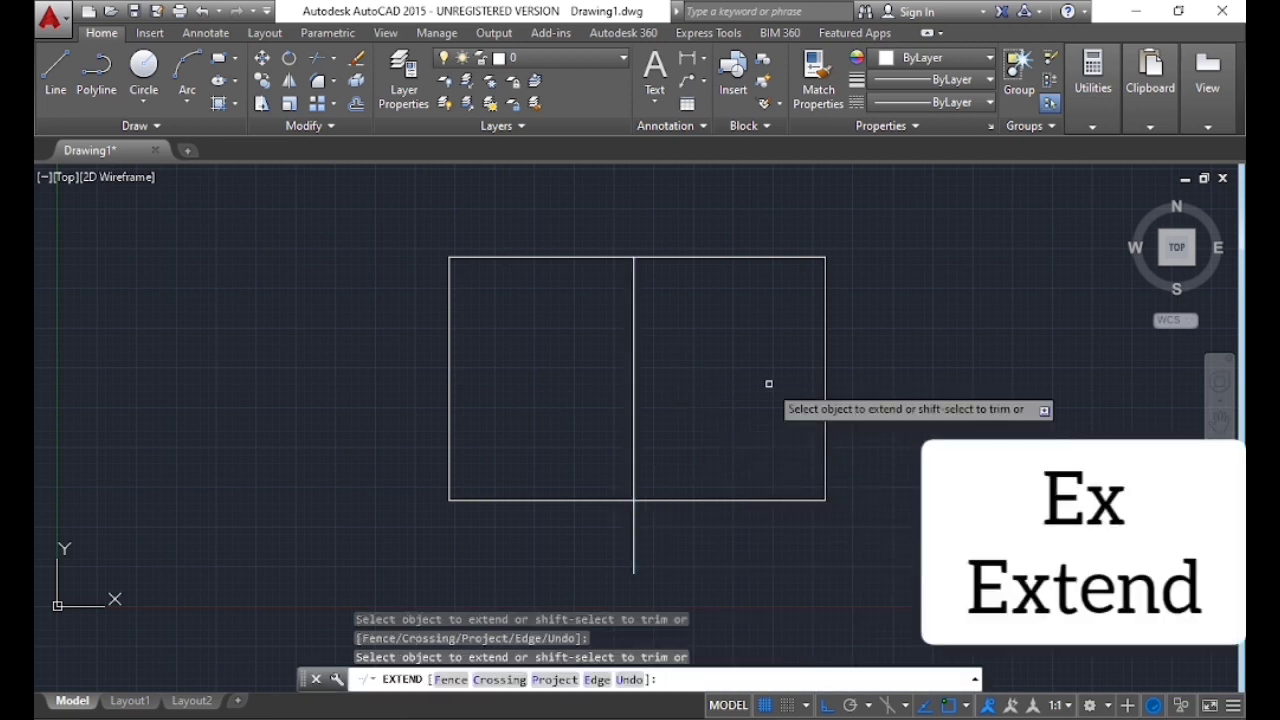
pyautogui.press('Escape')
pyautogui.moveTo(768, 383); pyautogui.dragTo(469, 370, button='middle')
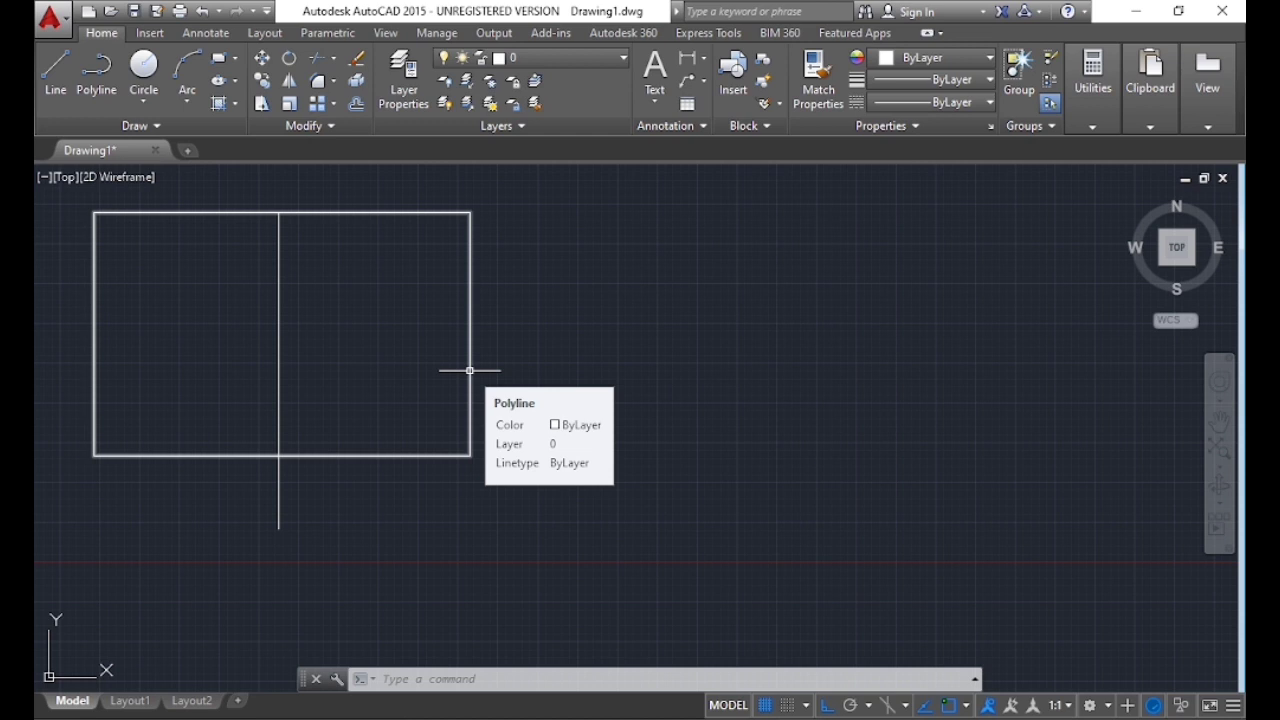
# Browse the Fillet and Trim/Extend dropdowns, then start FILLET awaiting the first edge
pyautogui.moveTo(518, 225); pyautogui.dragTo(564, 268, button='middle')
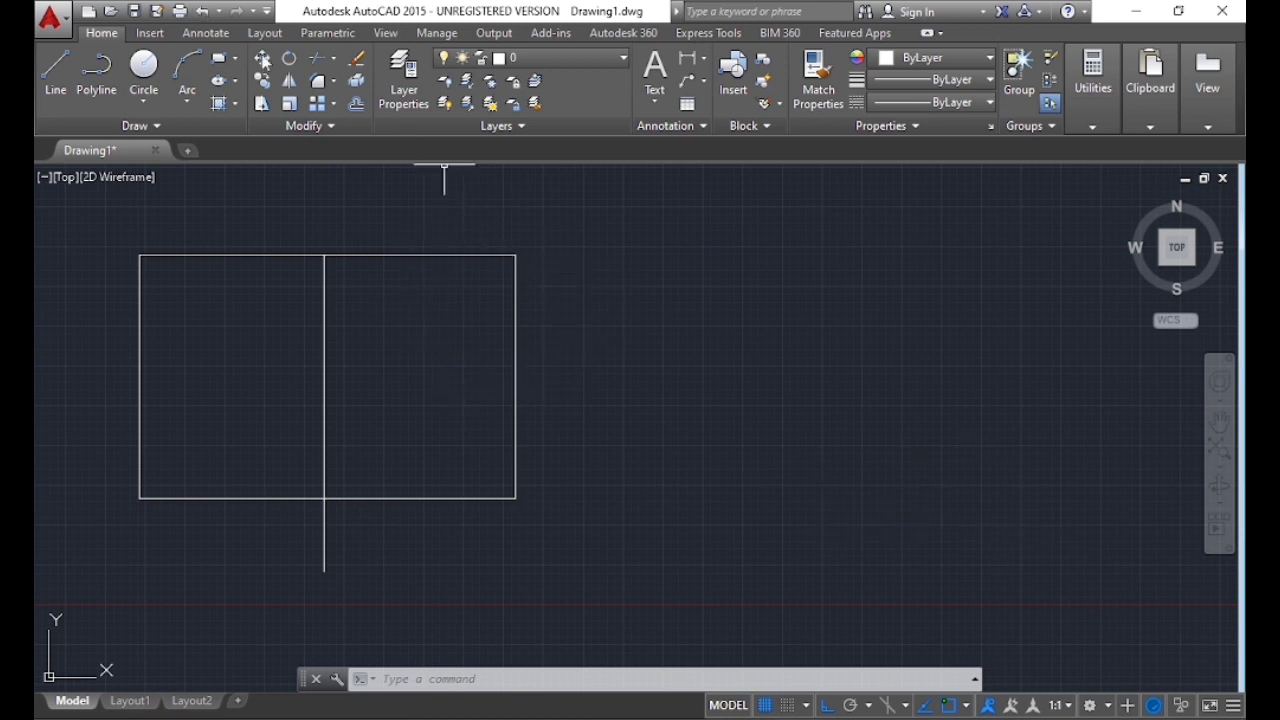
pyautogui.click(335, 82)
pyautogui.click(335, 84)
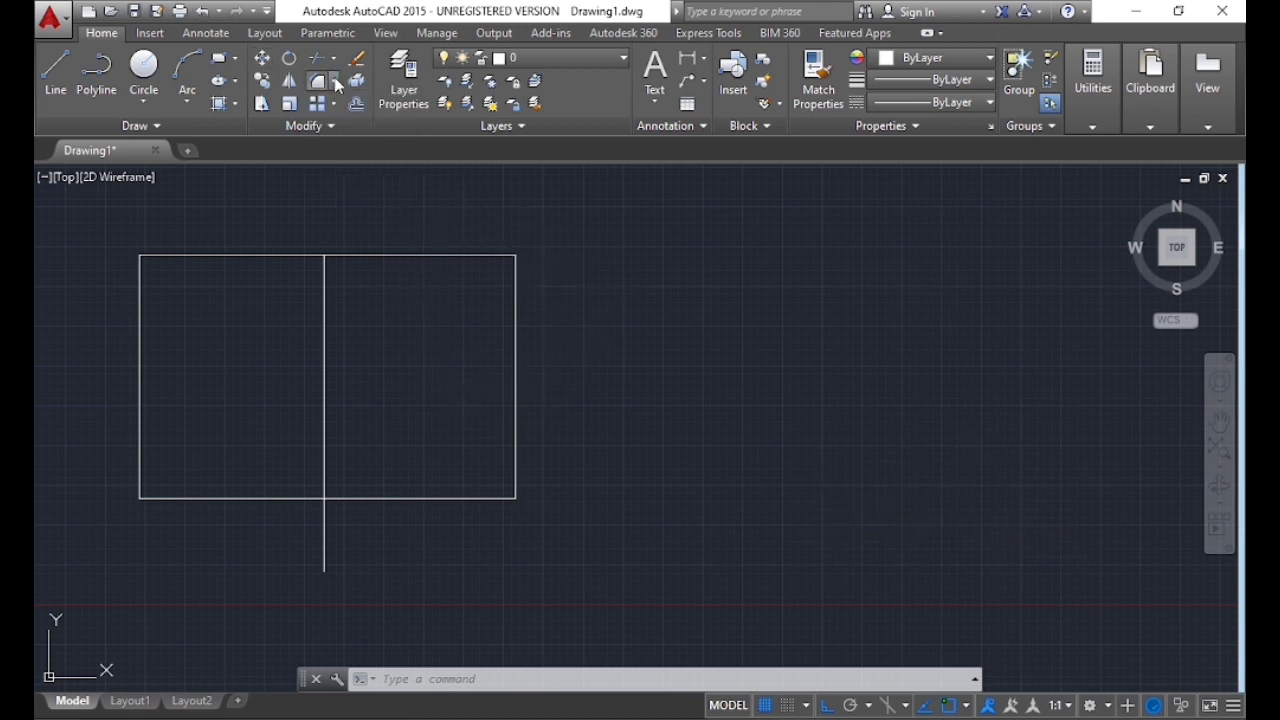
pyautogui.click(335, 61)
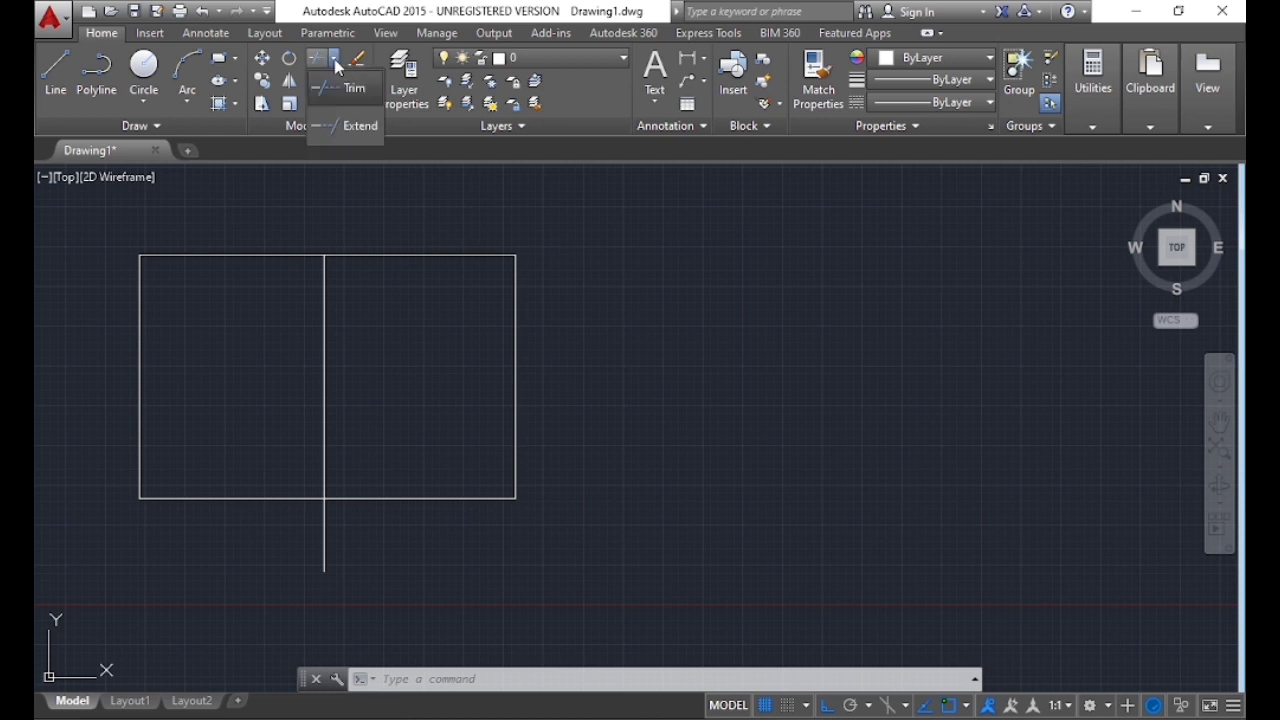
pyautogui.click(335, 61)
pyautogui.click(335, 82)
pyautogui.click(631, 240)
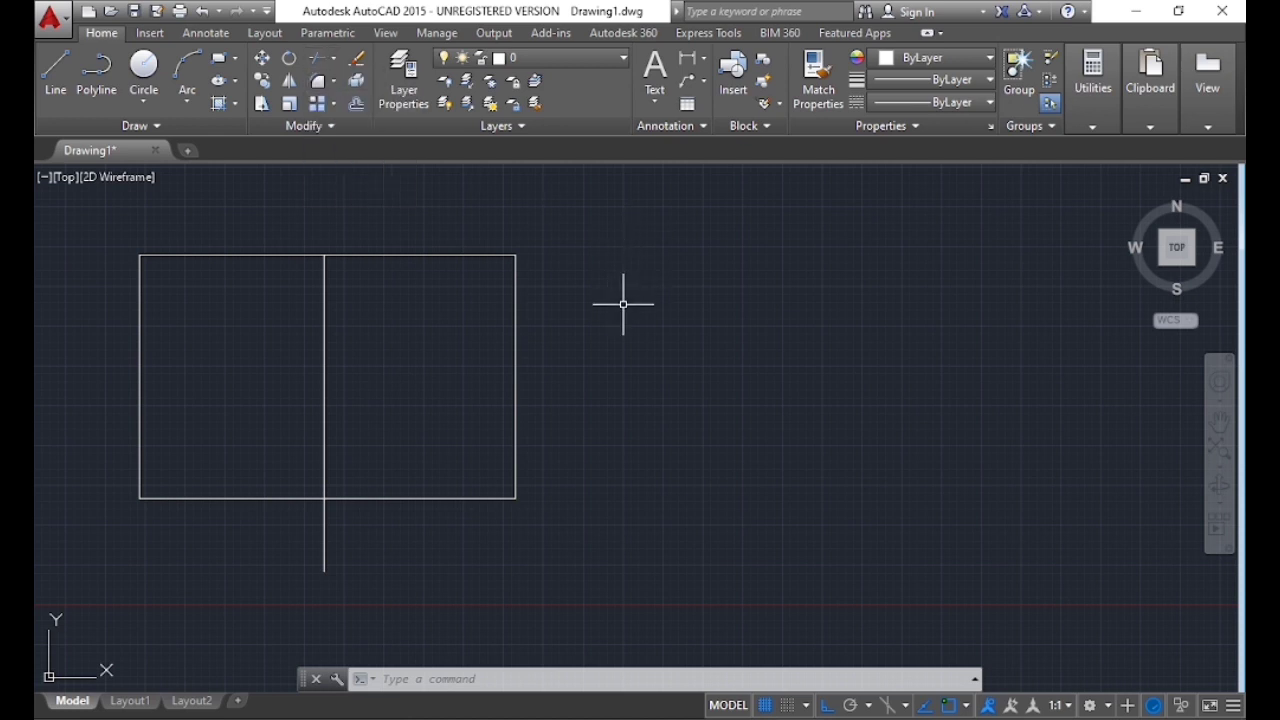
pyautogui.write('f')
pyautogui.press('Return')
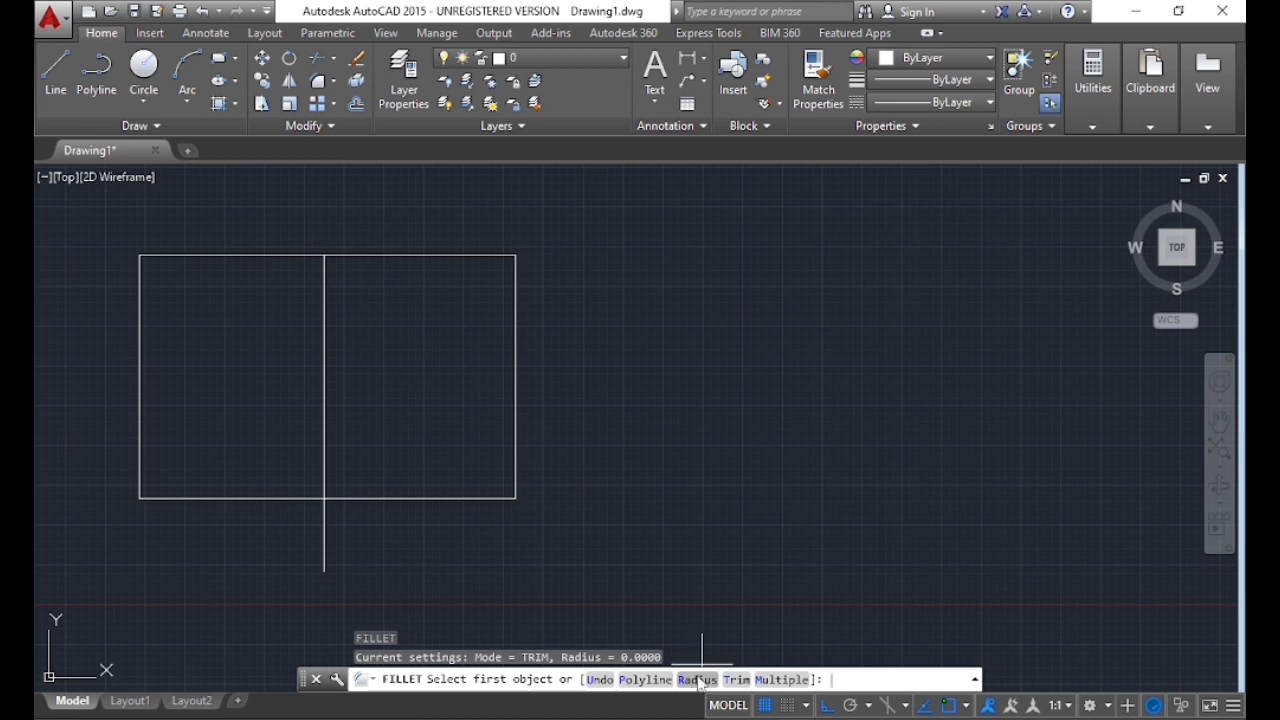
# Set the fillet radius to 2 and round the rectangle's top-right corner
pyautogui.click(697, 680)
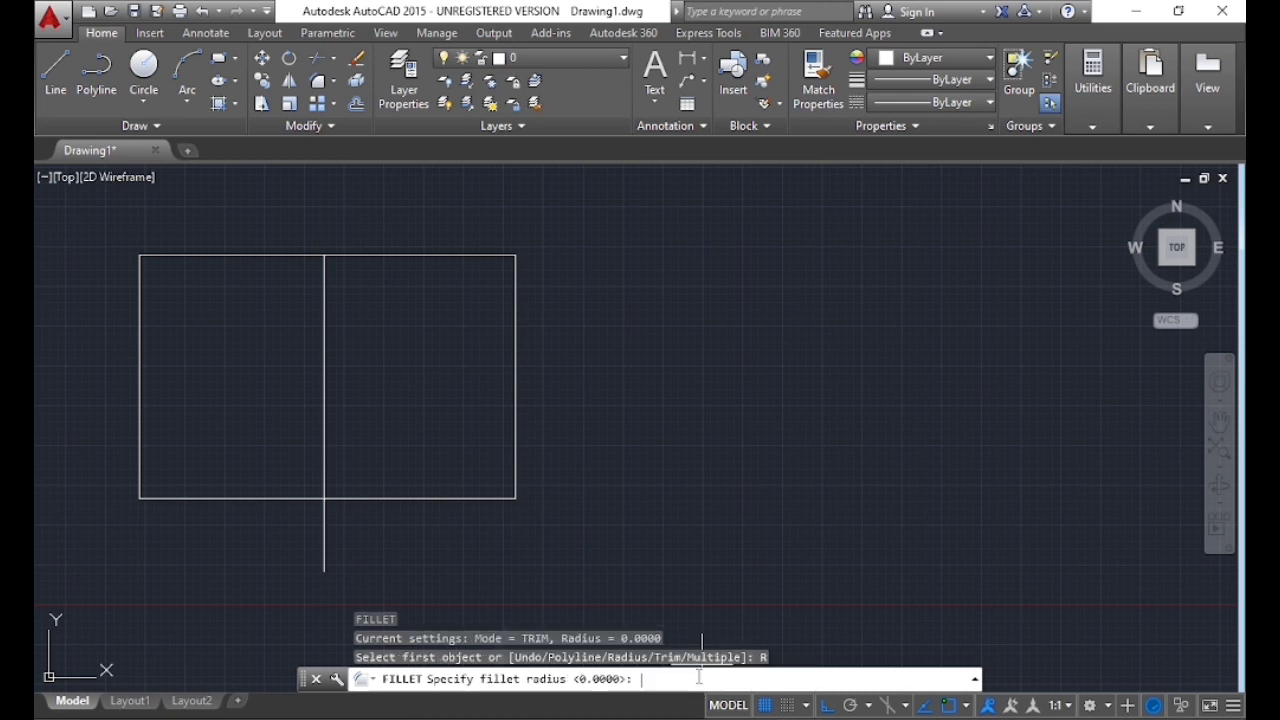
pyautogui.write('2')
pyautogui.press('Return')
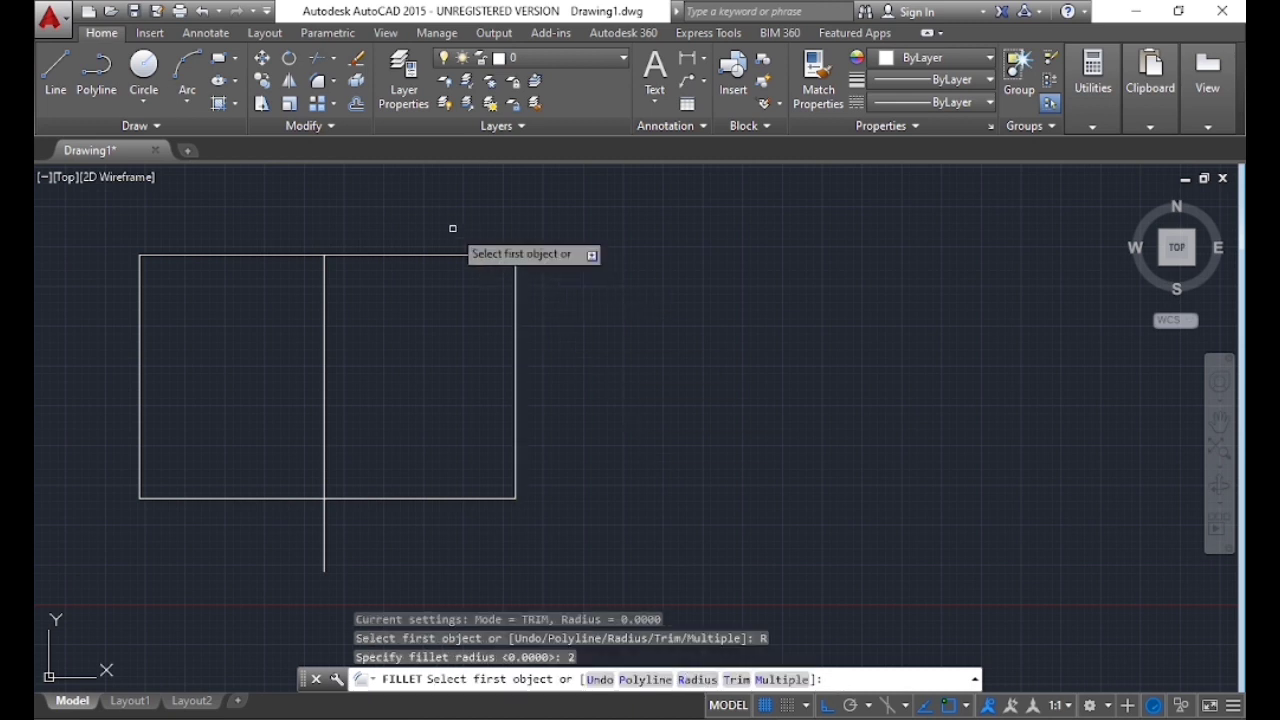
pyautogui.click(478, 256)
pyautogui.click(515, 288)
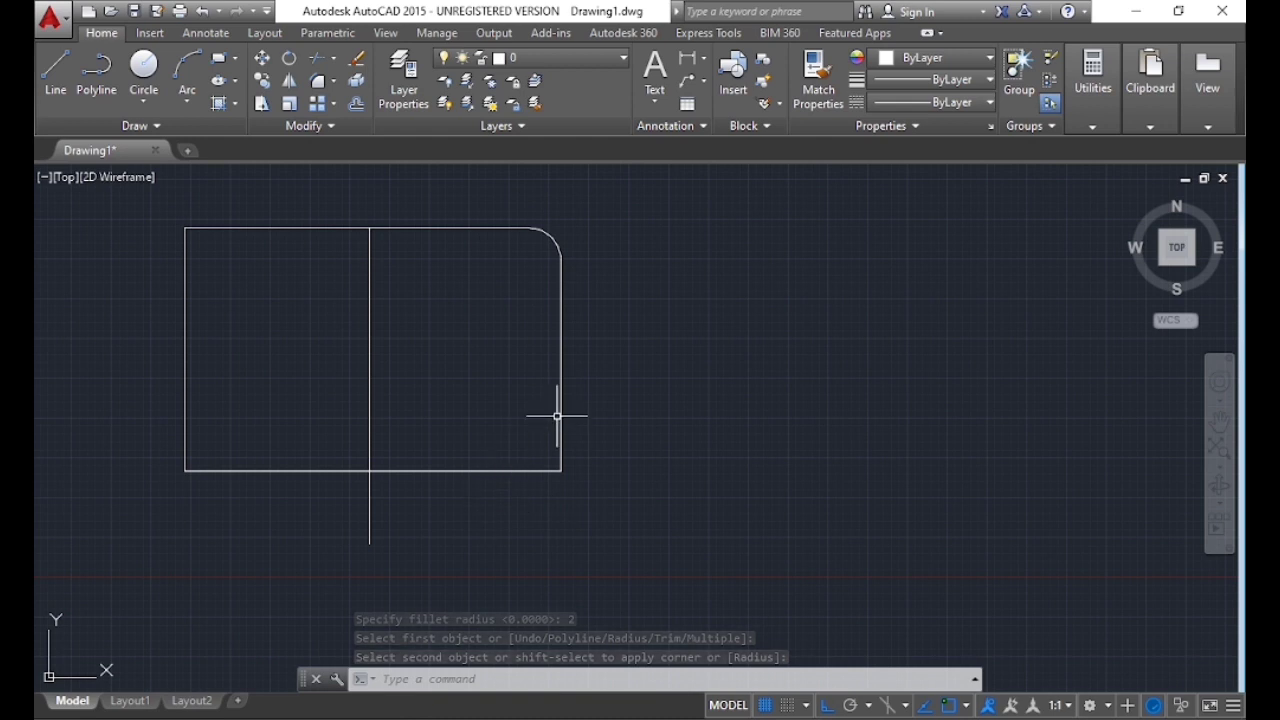
# Fillet the bottom-right, bottom-left and top-left corners in one Multiple fillet run
pyautogui.write('fillet')
pyautogui.press('Return')
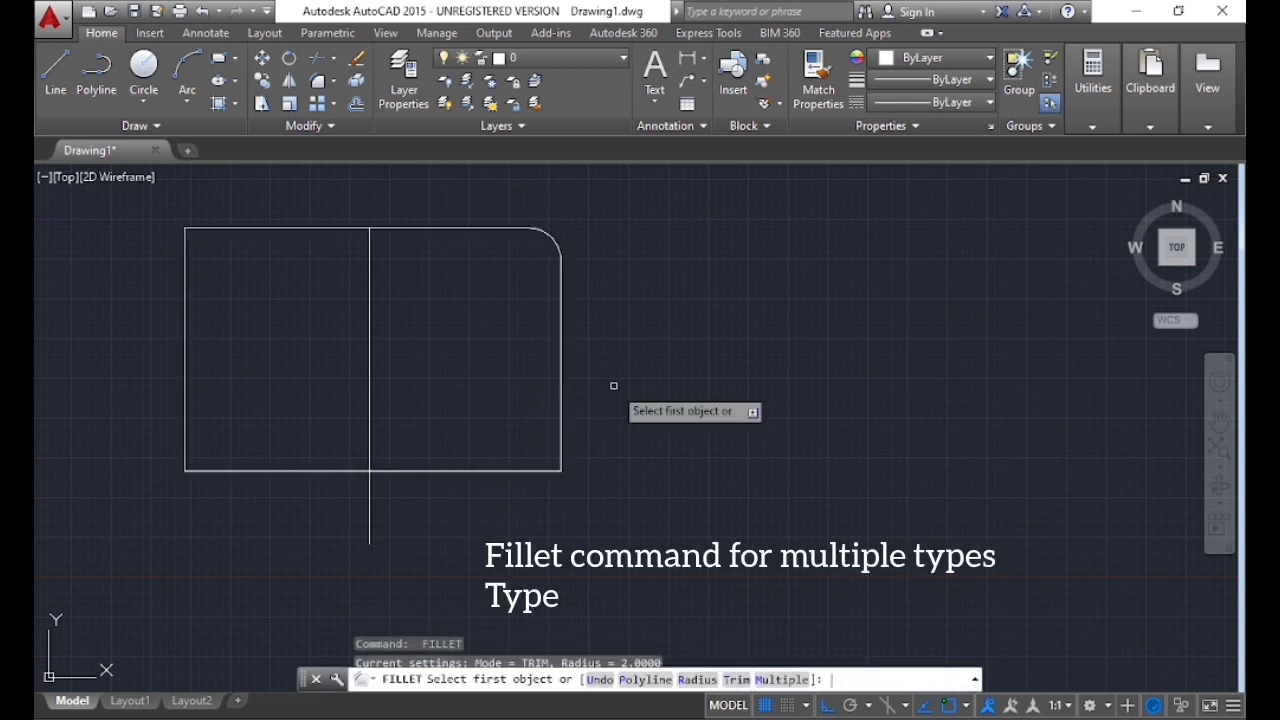
pyautogui.click(782, 679)
pyautogui.click(556, 417)
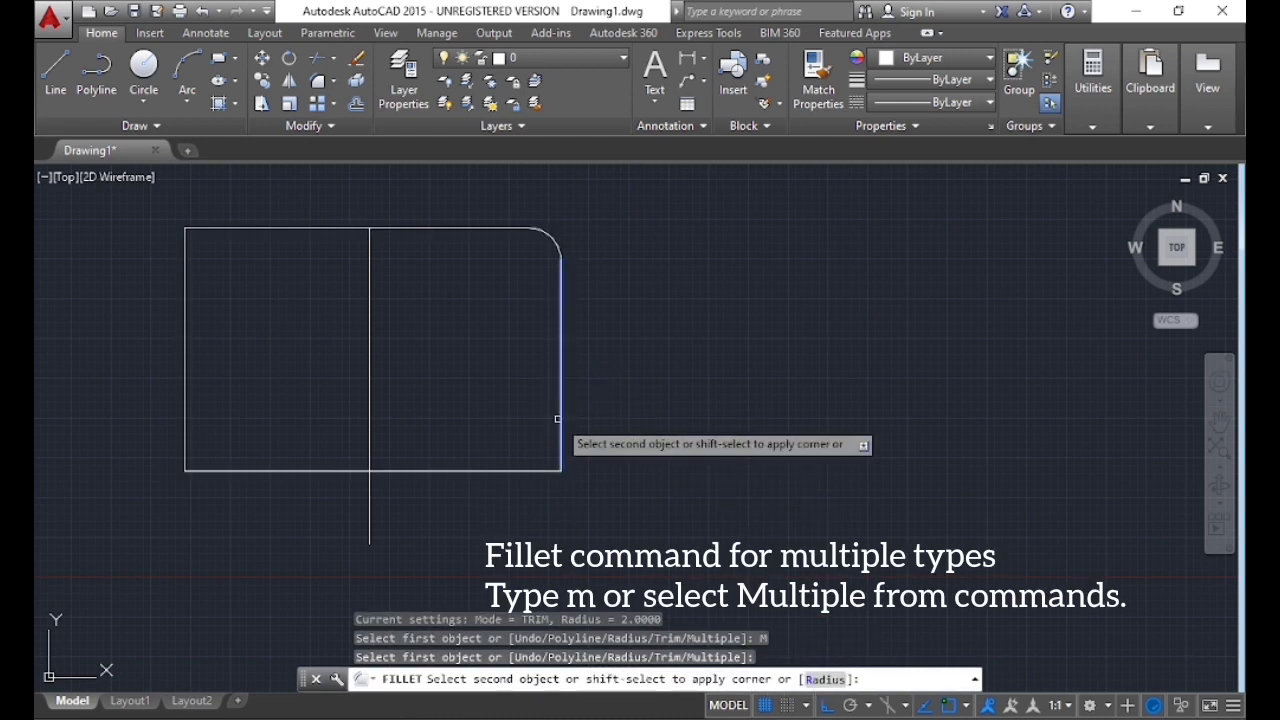
pyautogui.click(516, 469)
pyautogui.click(255, 468)
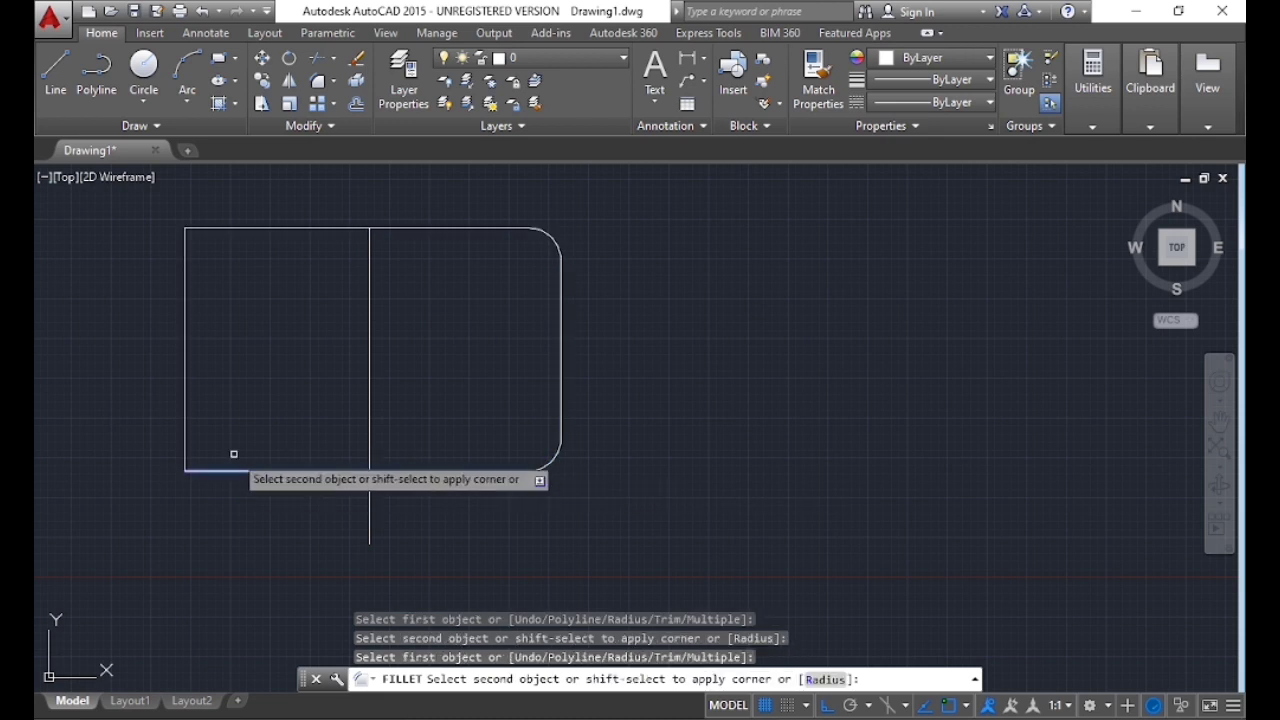
pyautogui.click(185, 405)
pyautogui.click(184, 275)
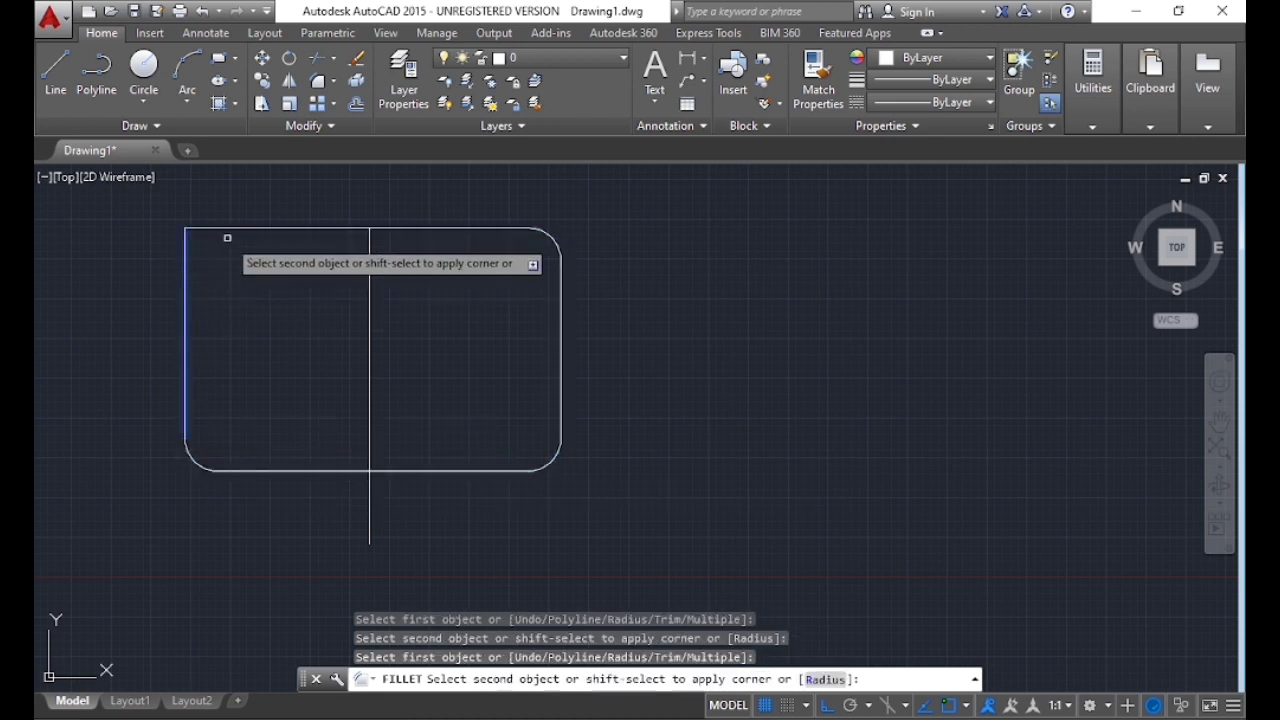
pyautogui.click(241, 229)
pyautogui.press('Escape')
pyautogui.write('re')
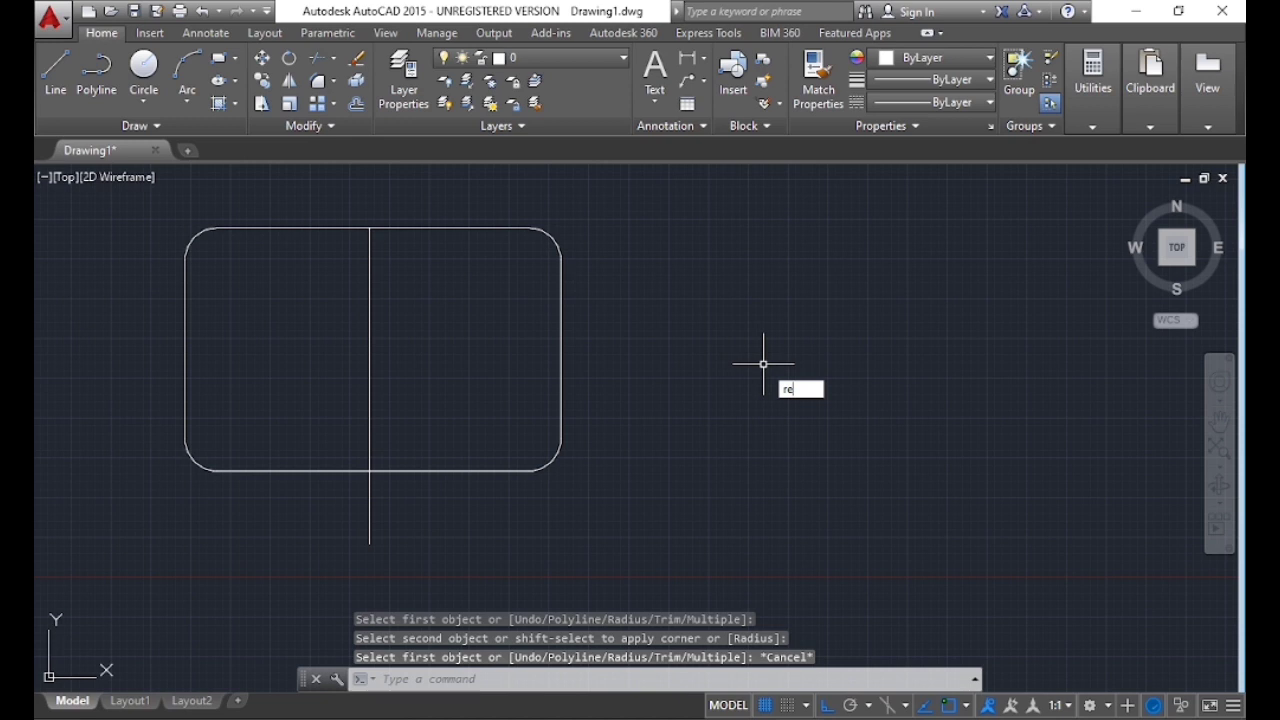
# Draw a second rectangle to the right of the first
pyautogui.write('c')
pyautogui.press('Return')
pyautogui.click(700, 319)
pyautogui.click(969, 534)
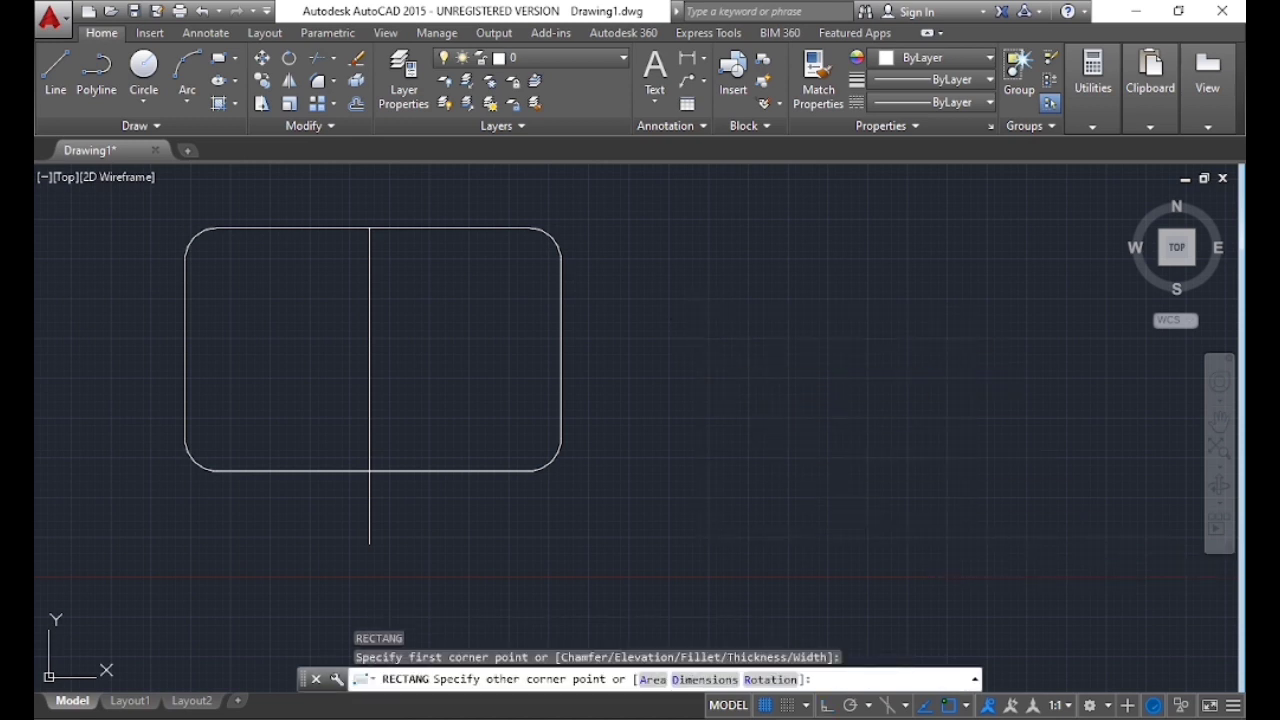
pyautogui.moveTo(813, 469); pyautogui.dragTo(760, 470, button='middle')
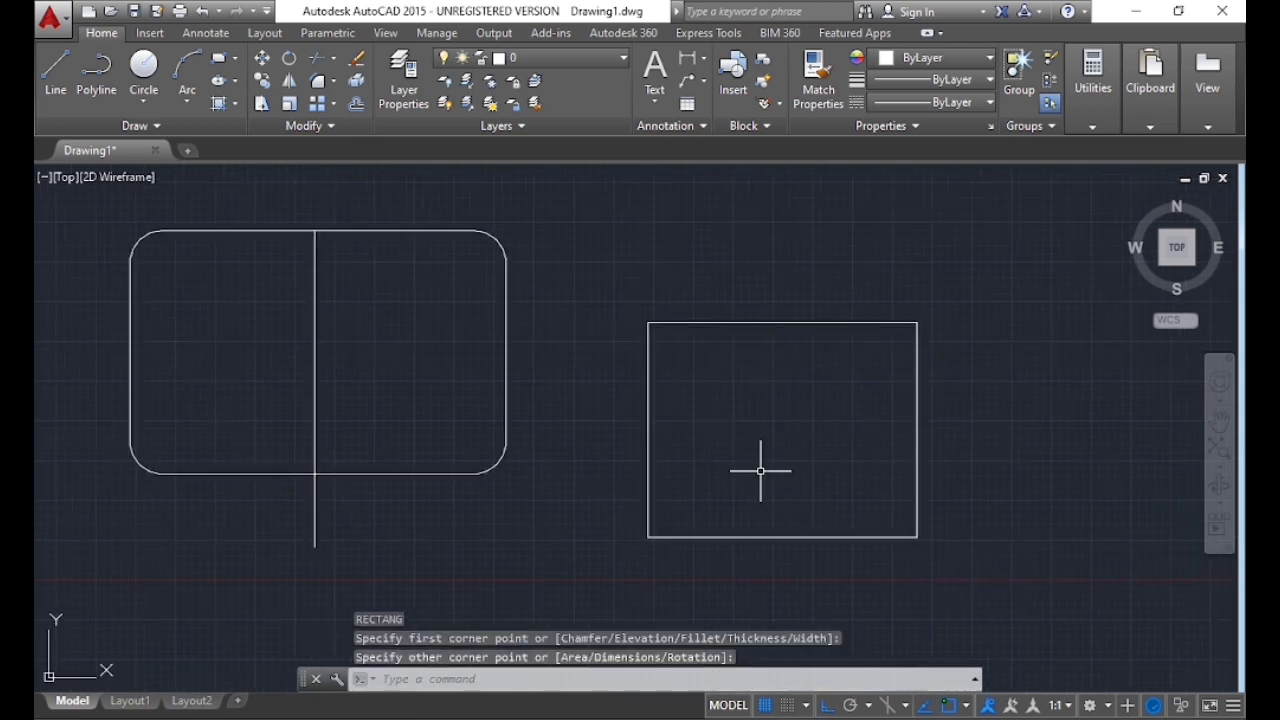
pyautogui.write('f')
# Round all four corners of the new rectangle at once with the Polyline fillet option
pyautogui.press('Return')
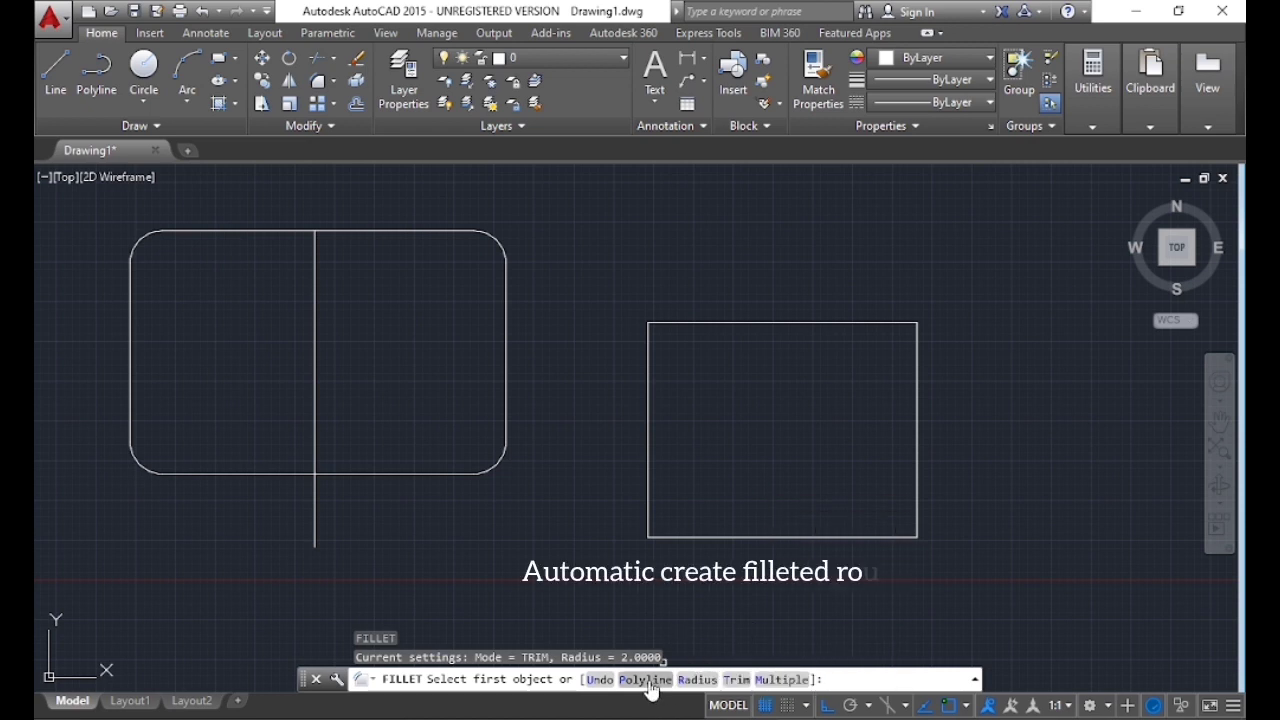
pyautogui.click(649, 685)
pyautogui.click(764, 322)
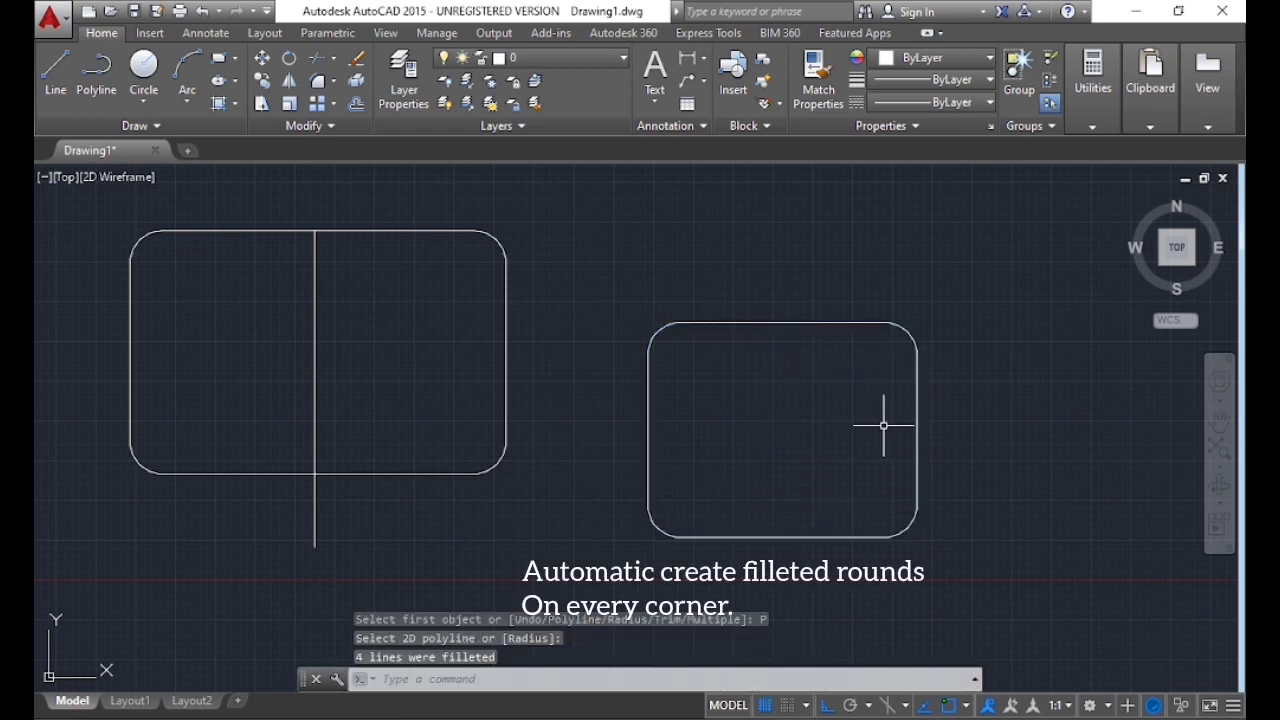
pyautogui.moveTo(1010, 400); pyautogui.dragTo(627, 517, button='middle')
# Draw a third rectangle
pyautogui.press('Return')
pyautogui.click(608, 260)
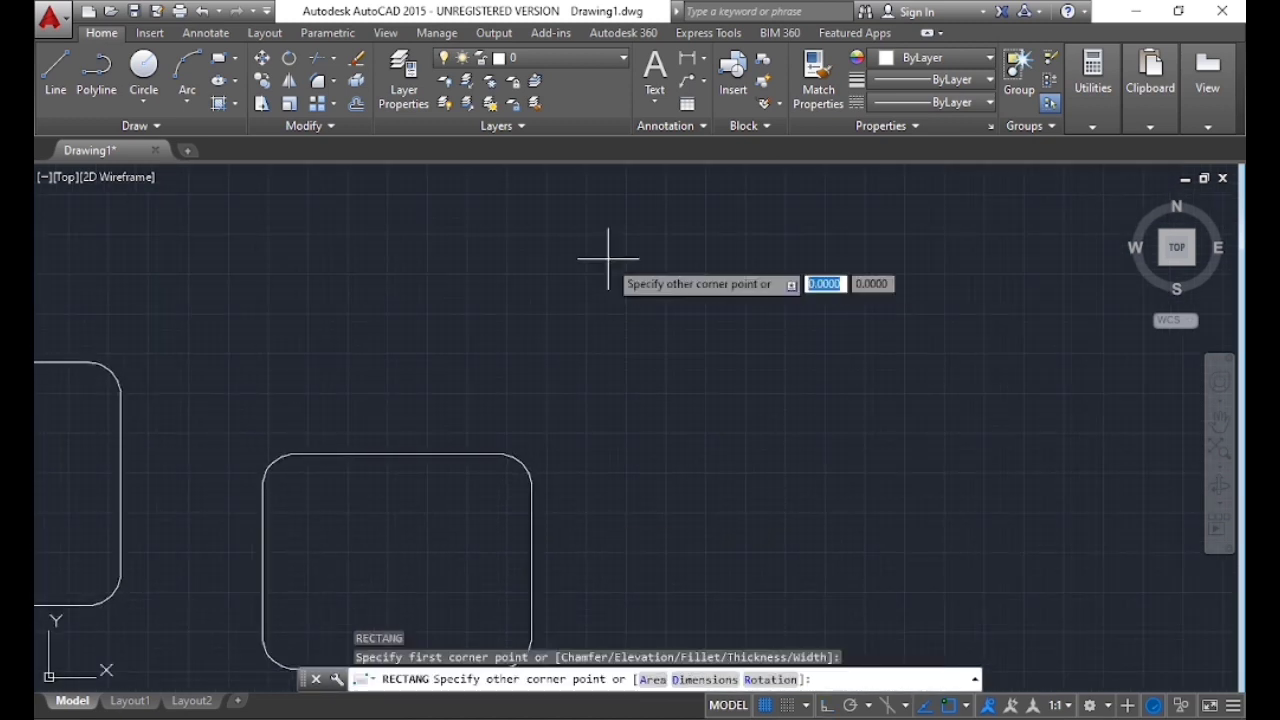
pyautogui.click(840, 452)
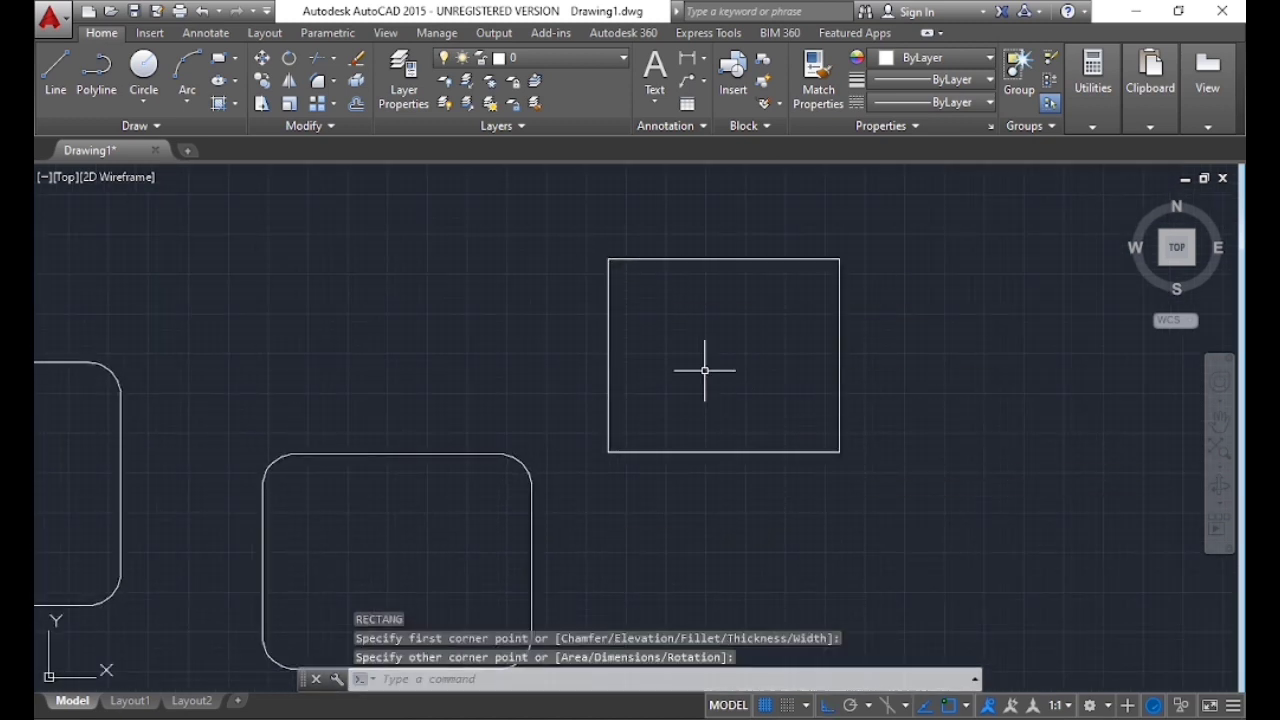
pyautogui.write('f')
# Fillet the top-right corner with Trim mode set to No trim
pyautogui.press('Return')
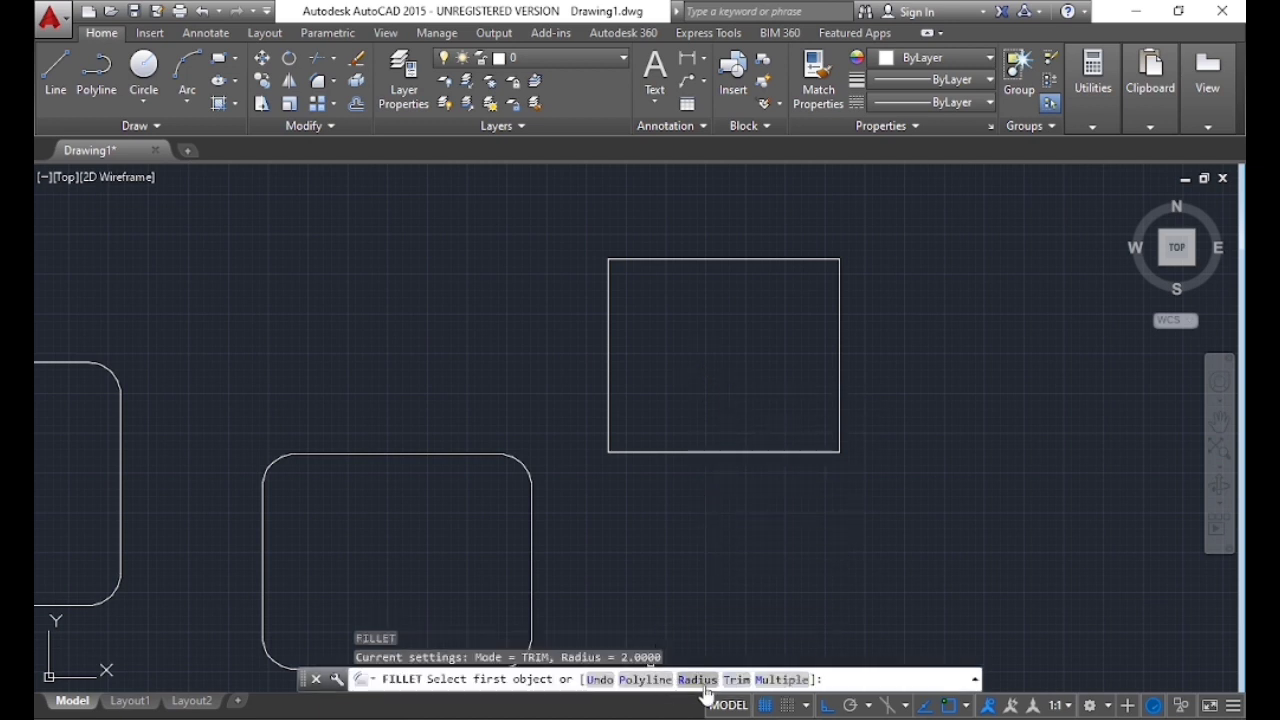
pyautogui.click(737, 679)
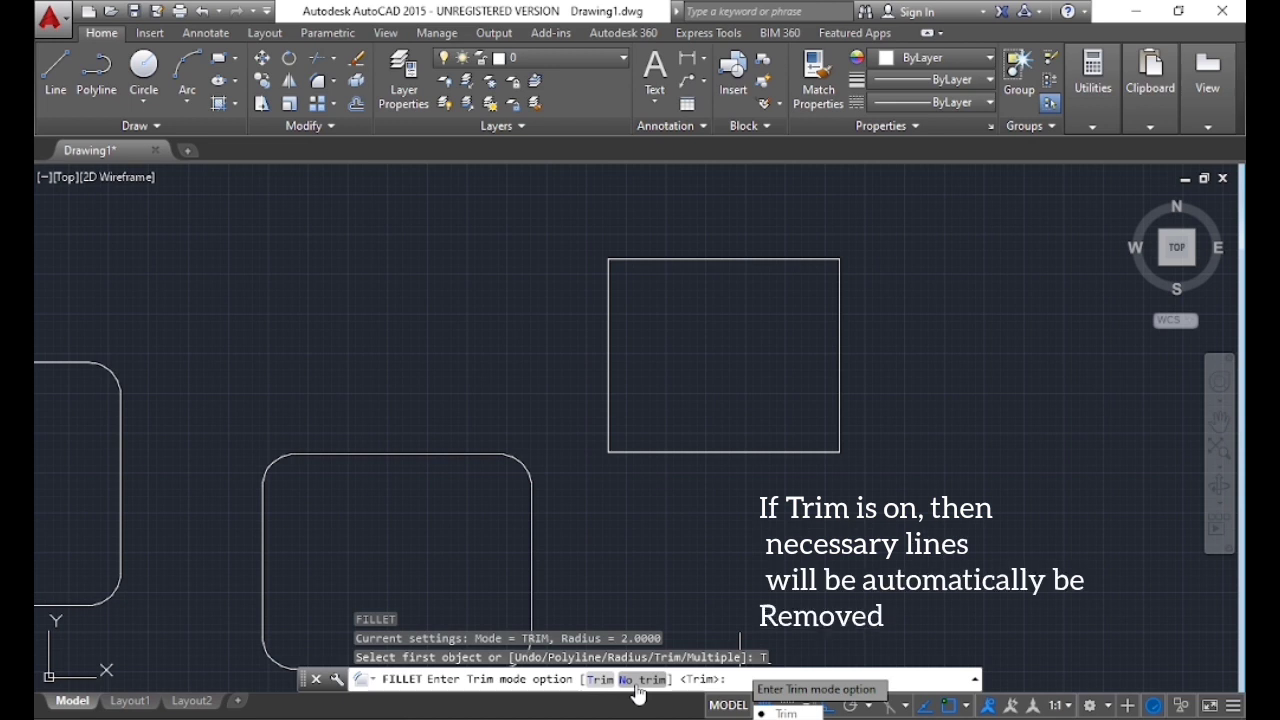
pyautogui.click(641, 680)
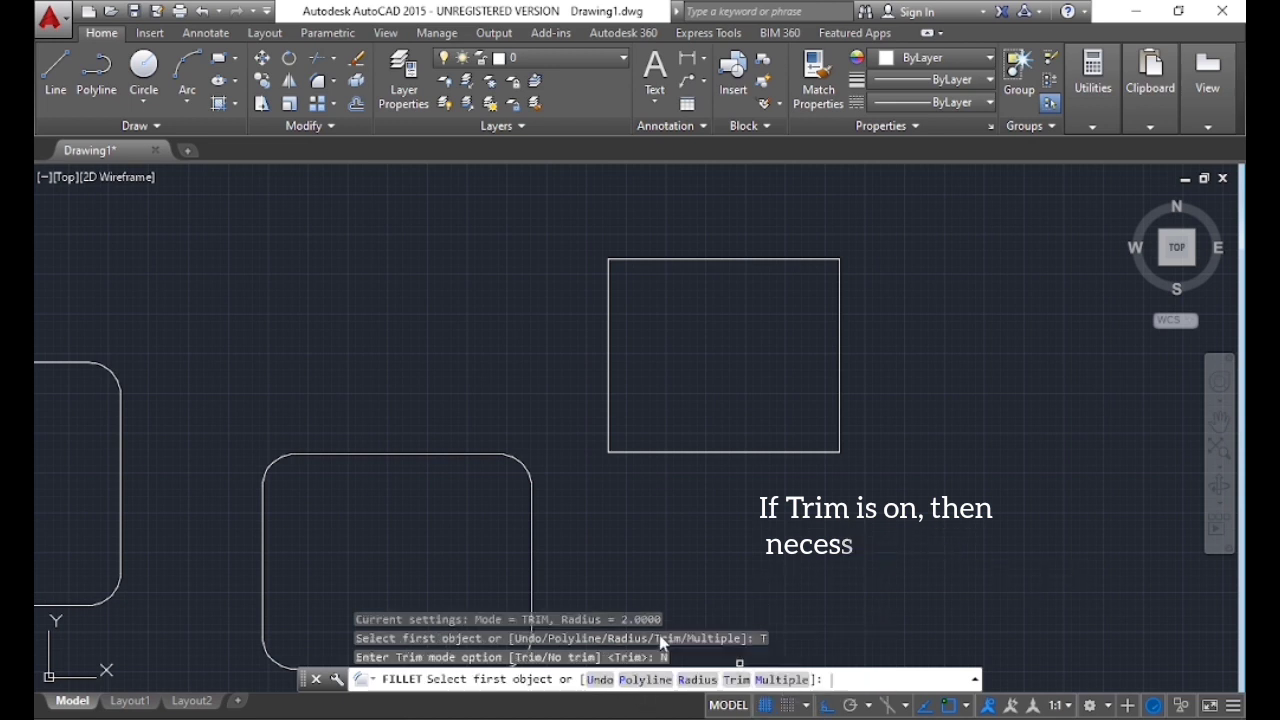
pyautogui.click(803, 260)
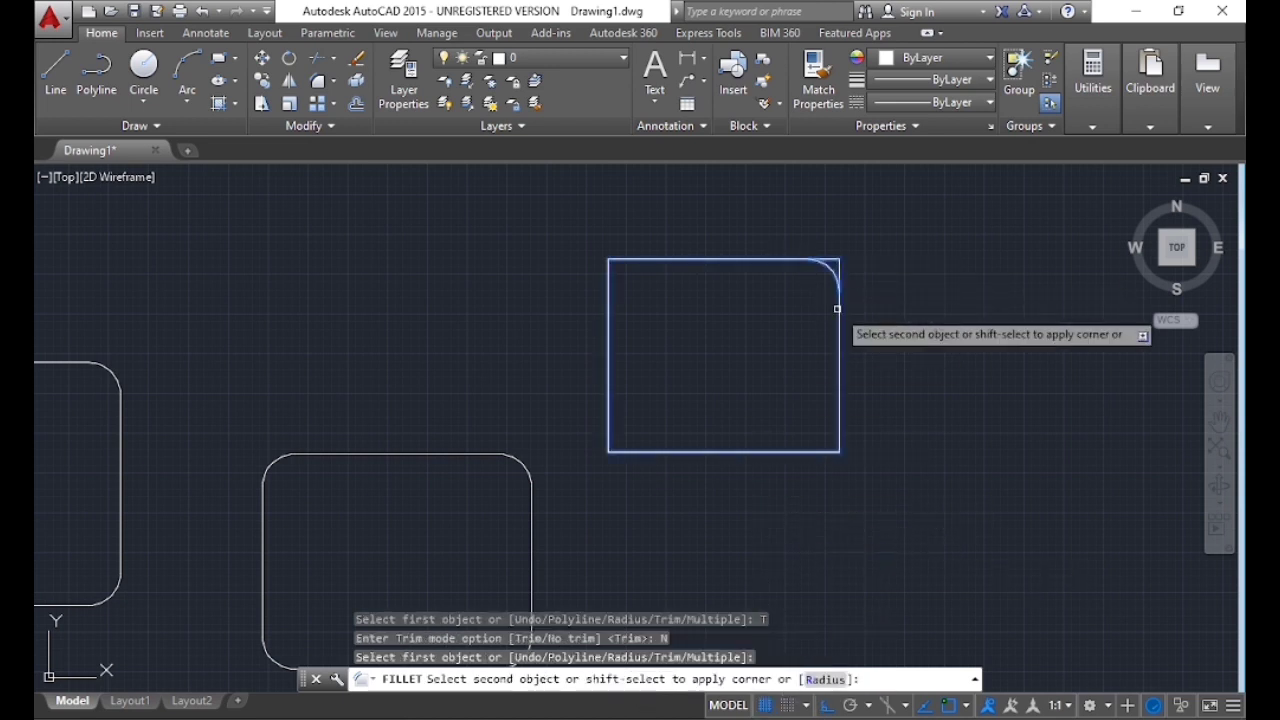
pyautogui.click(831, 305)
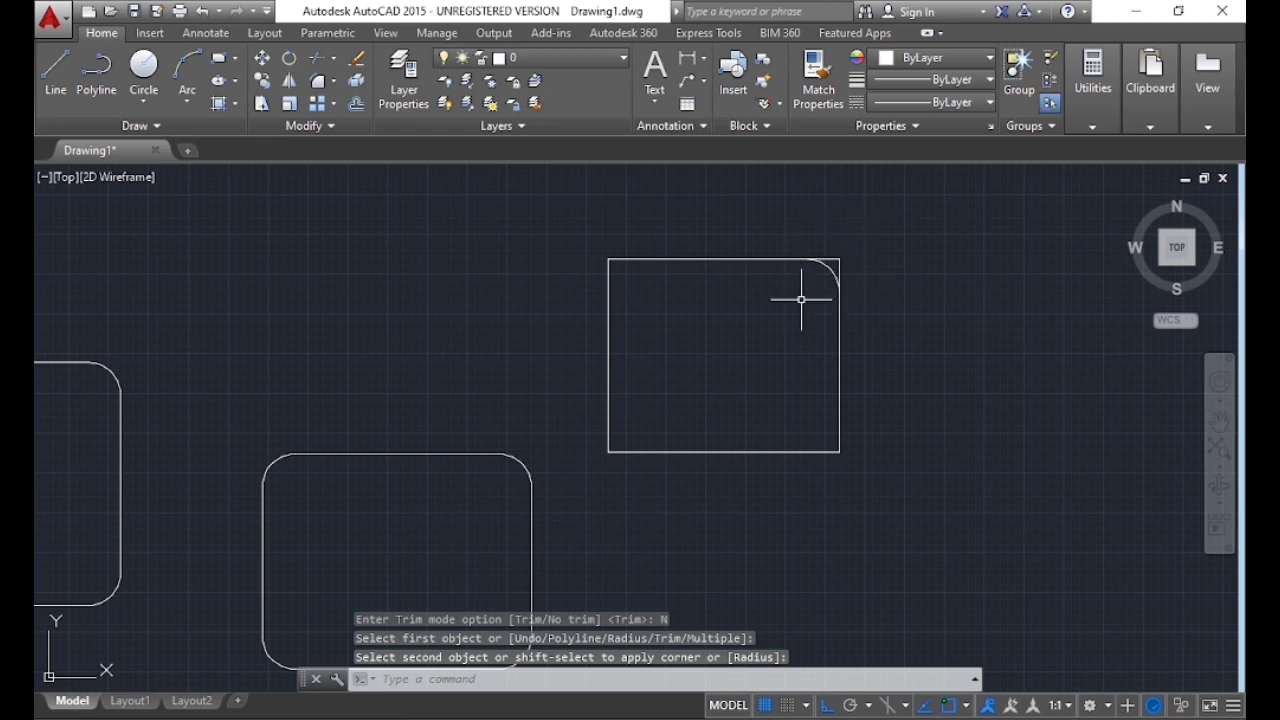
# Fillet the bottom-right corner with Trim mode switched back on
pyautogui.press('Return')
pyautogui.click(736, 680)
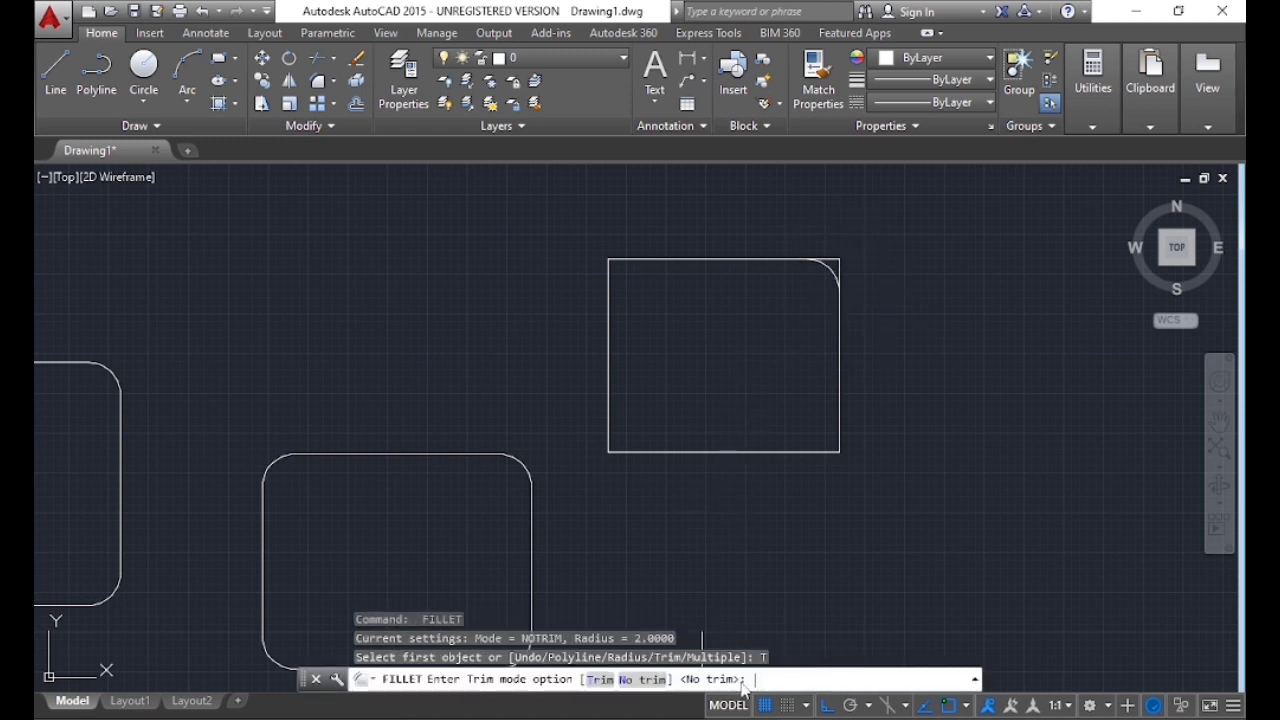
pyautogui.click(600, 679)
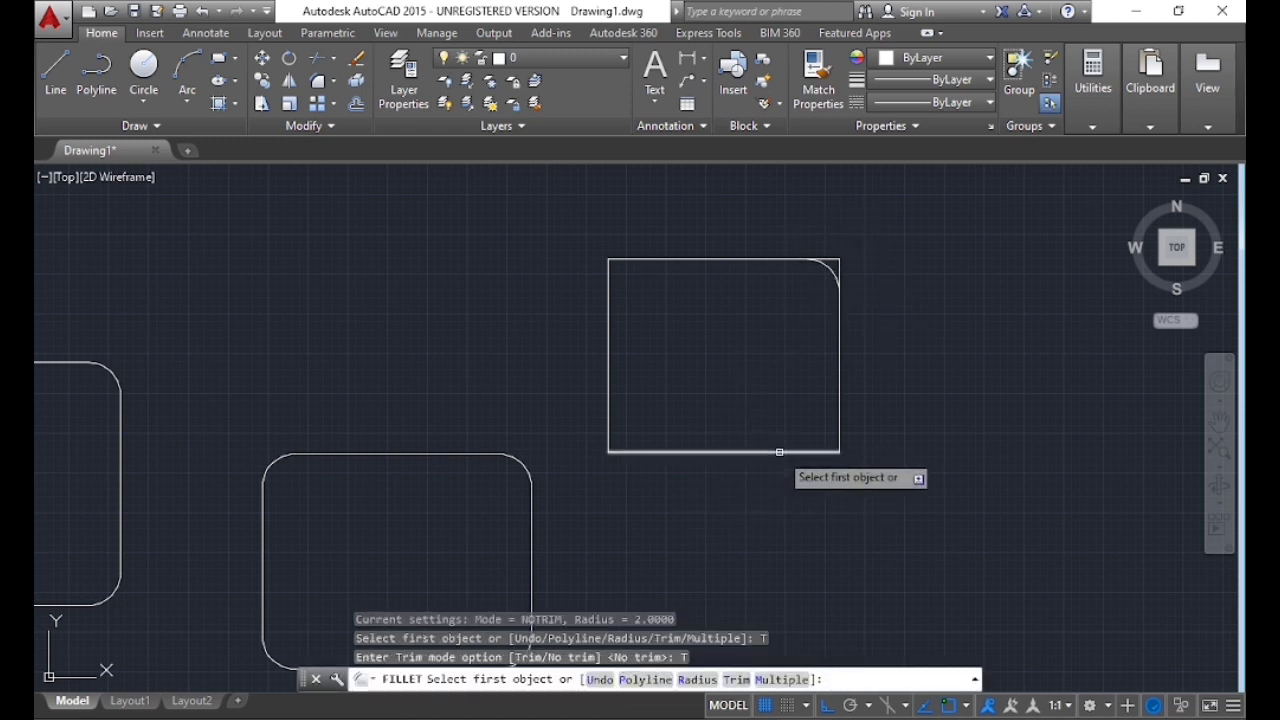
pyautogui.click(775, 452)
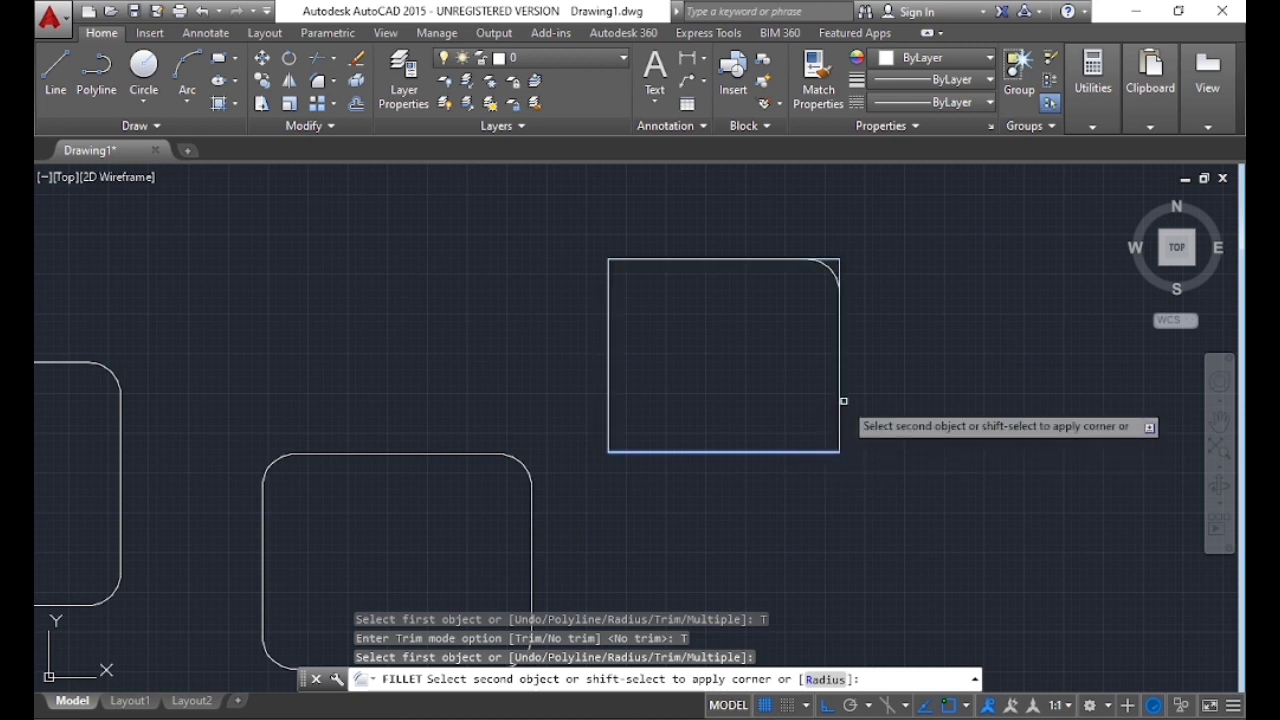
pyautogui.click(838, 396)
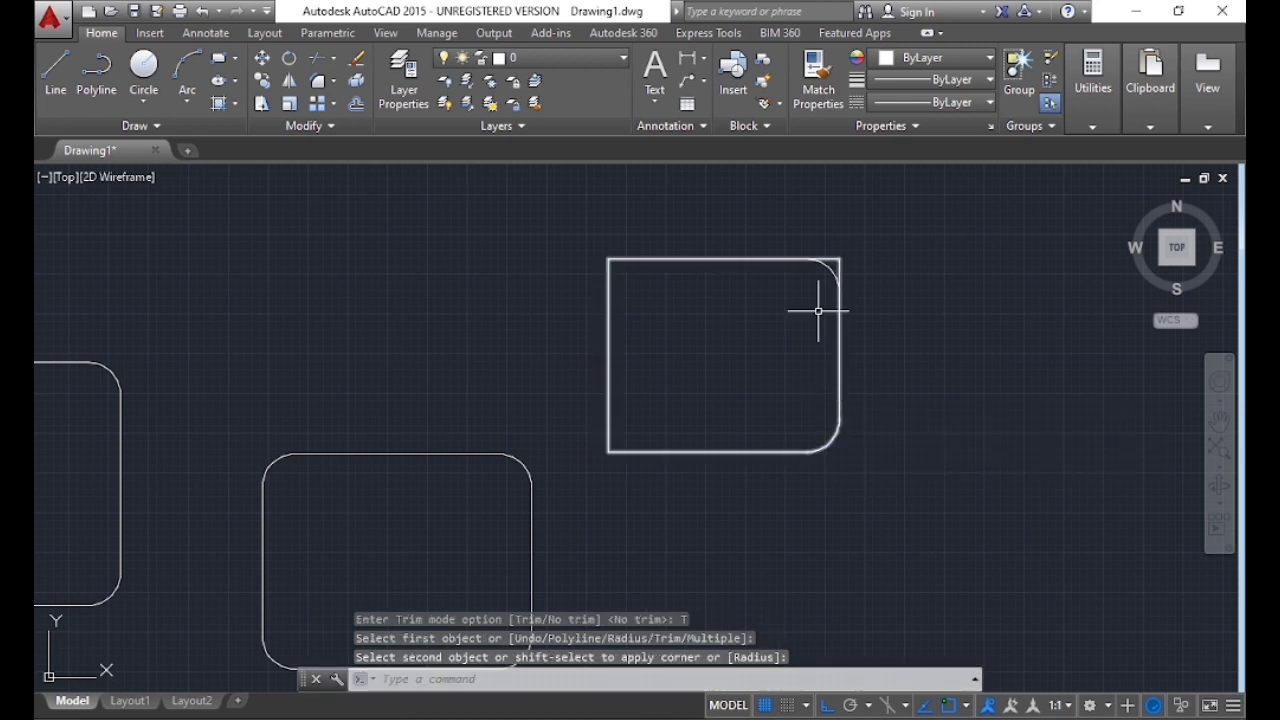
# Draw a fourth plain rectangle in empty space beside the filleted shapes
pyautogui.moveTo(755, 360); pyautogui.dragTo(466, 289, button='middle')
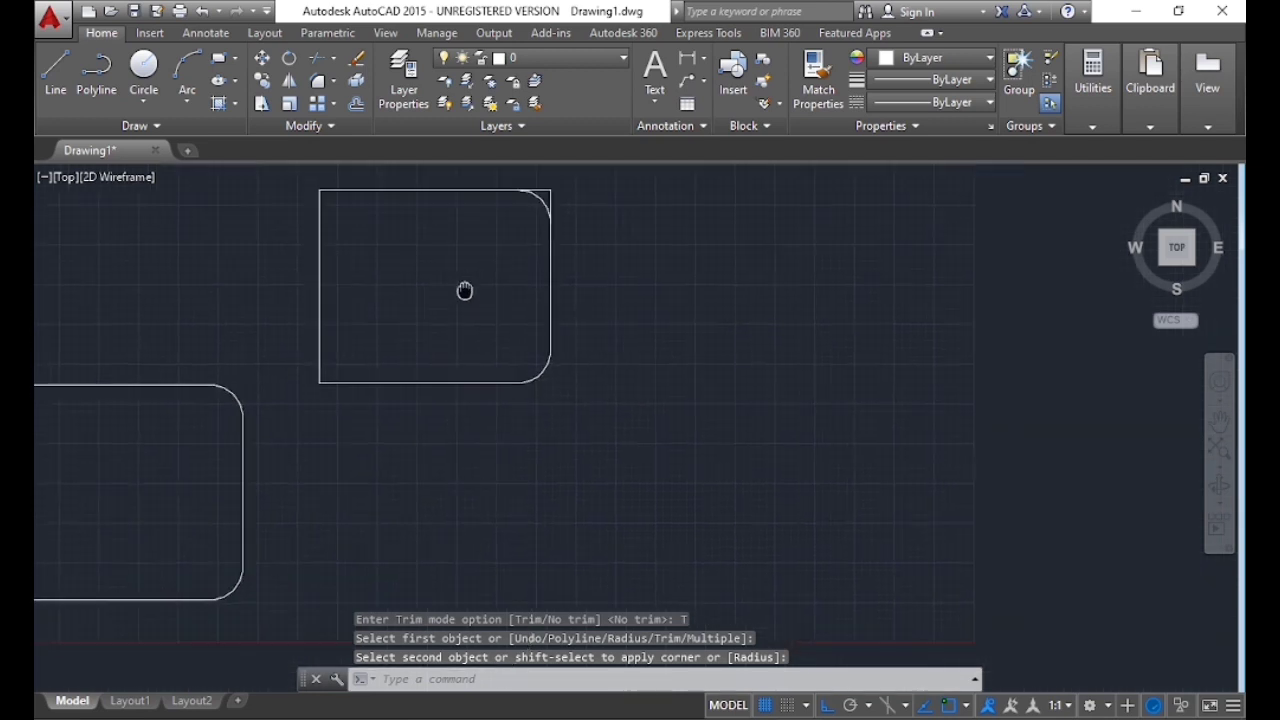
pyautogui.write('rec')
pyautogui.press('Return')
pyautogui.click(707, 364)
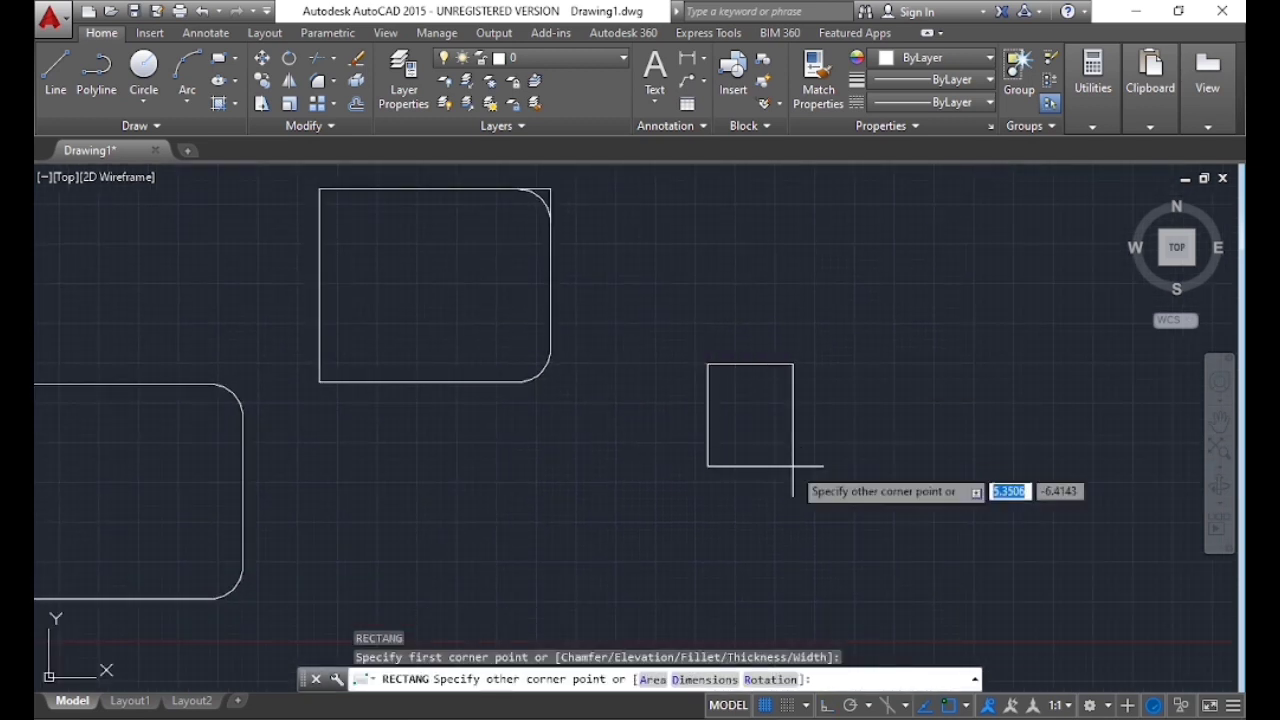
pyautogui.click(907, 527)
pyautogui.write('c')
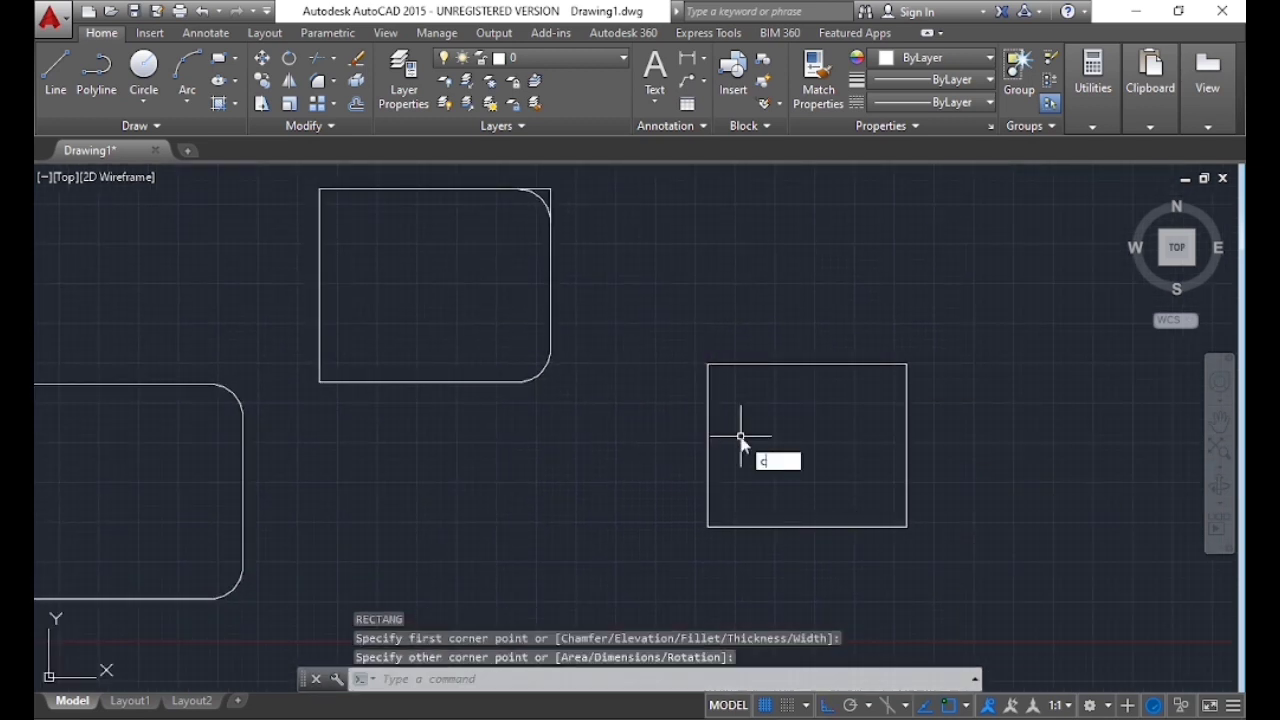
# Adjust the view and start CHAMFER, ready to pick the first line
pyautogui.write('ha')
pyautogui.press('Return')
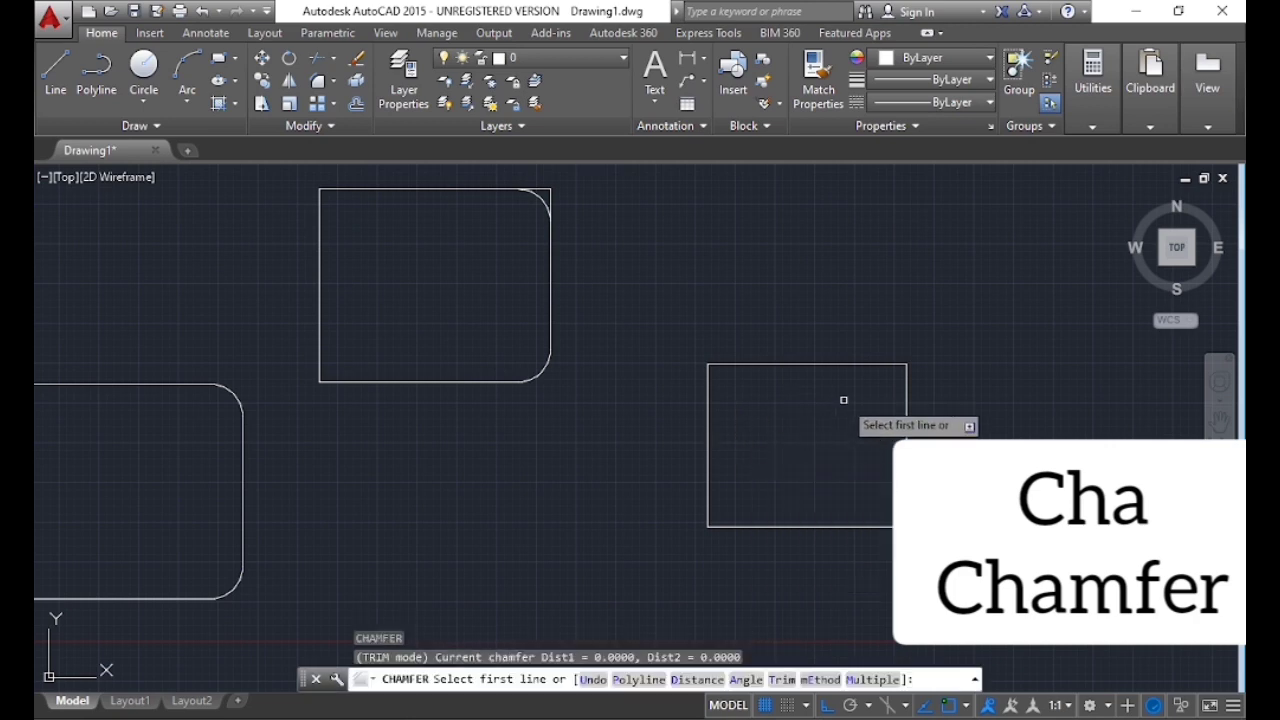
pyautogui.moveTo(1006, 424); pyautogui.dragTo(946, 411, button='middle')
pyautogui.moveTo(1017, 434)
pyautogui.mouseDown(button='middle')
pyautogui.moveTo(706, 414)
pyautogui.moveTo(971, 307)
pyautogui.moveTo(986, 471)
pyautogui.mouseUp(button='middle')
pyautogui.press('Escape')
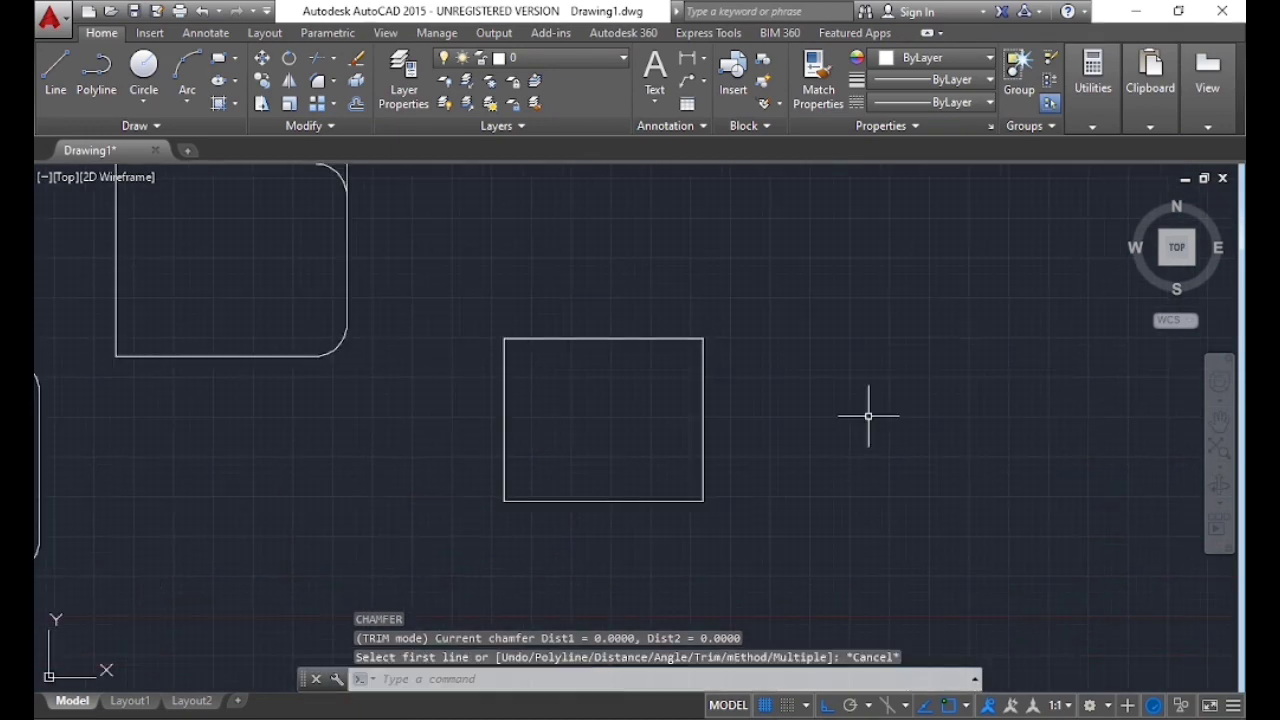
pyautogui.write('p')
pyautogui.press('Return')
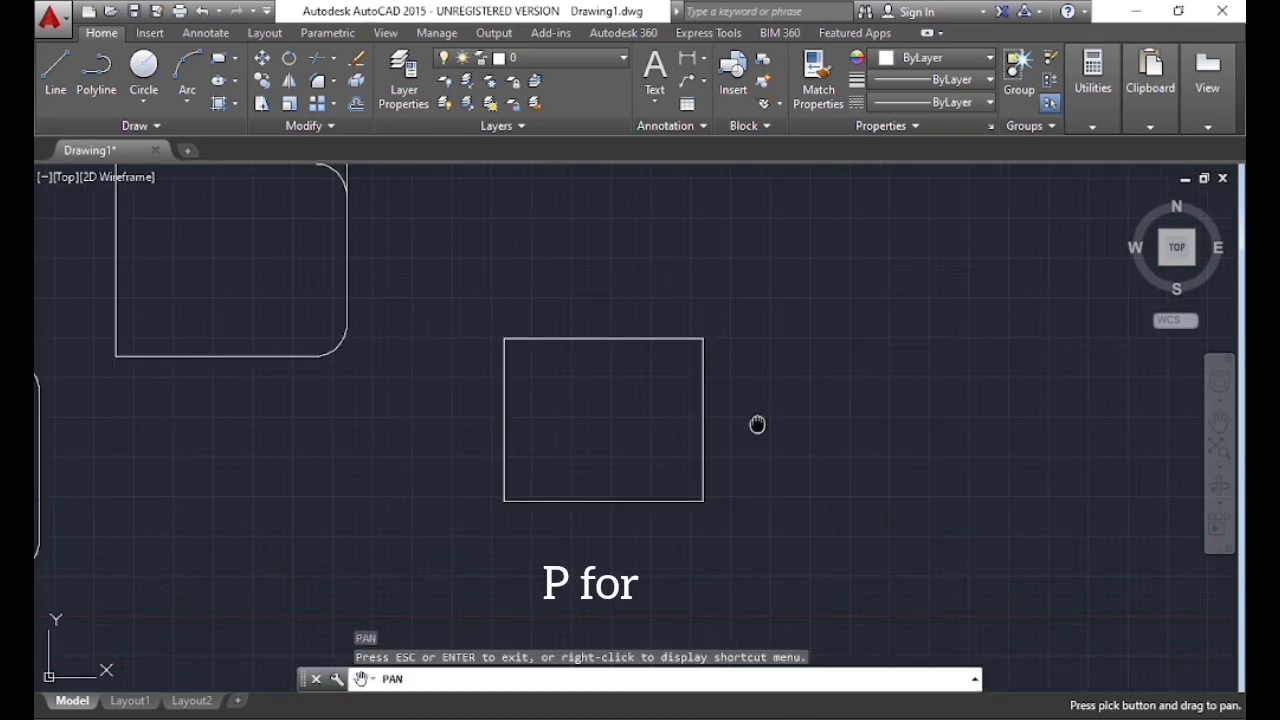
pyautogui.moveTo(757, 432)
pyautogui.mouseDown()
pyautogui.moveTo(737, 339)
pyautogui.moveTo(778, 432)
pyautogui.mouseUp()
pyautogui.press('Escape')
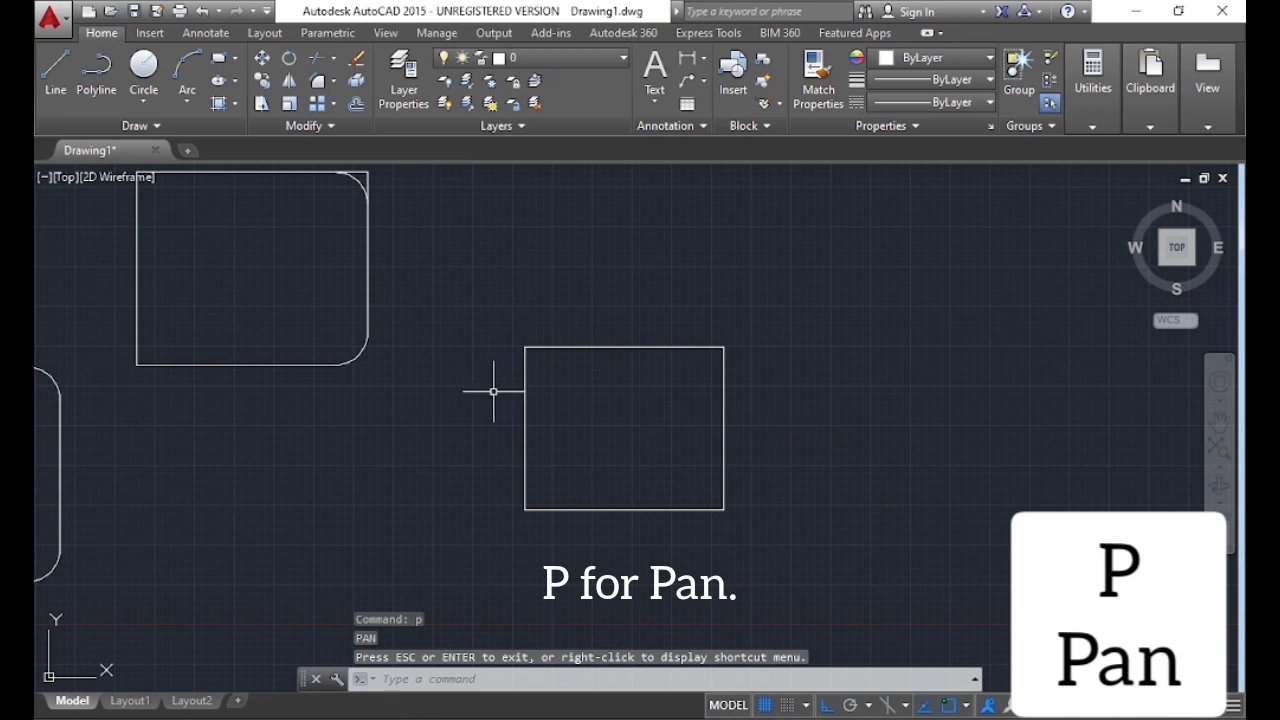
pyautogui.write('cha')
pyautogui.press('Return')
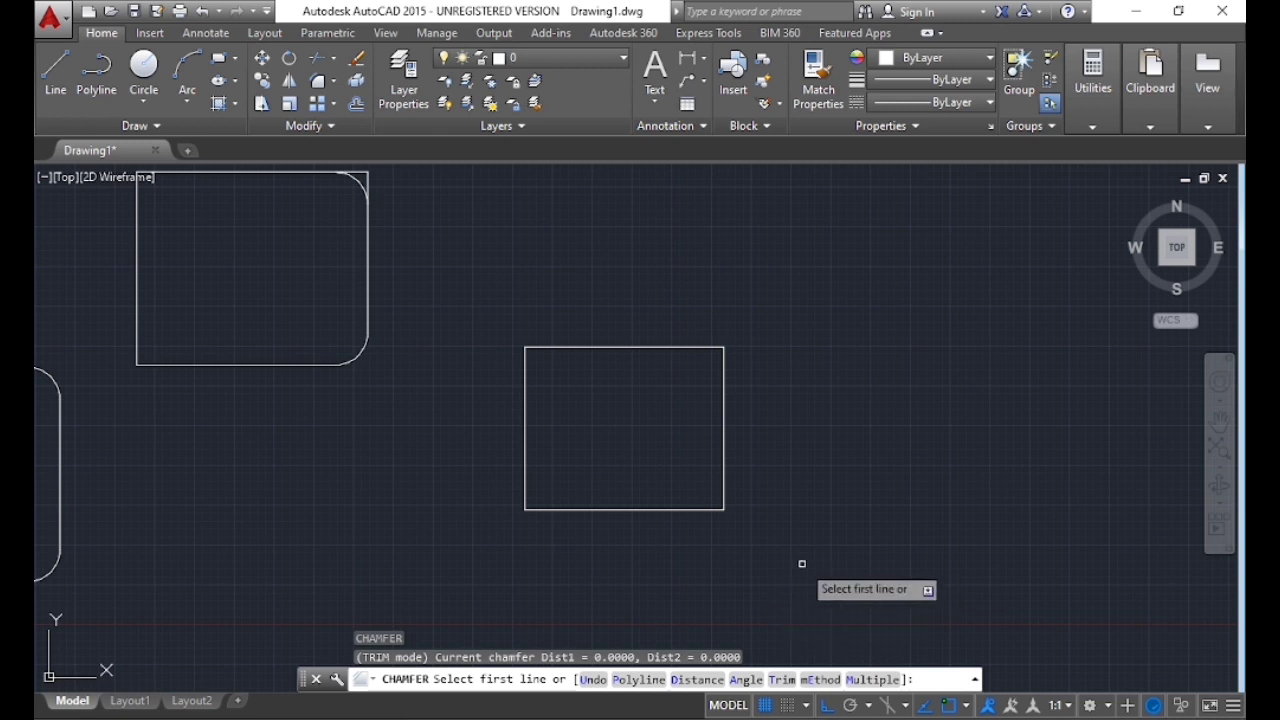
# Set both chamfer distances to 5 and chamfer the top-right corner
pyautogui.click(699, 680)
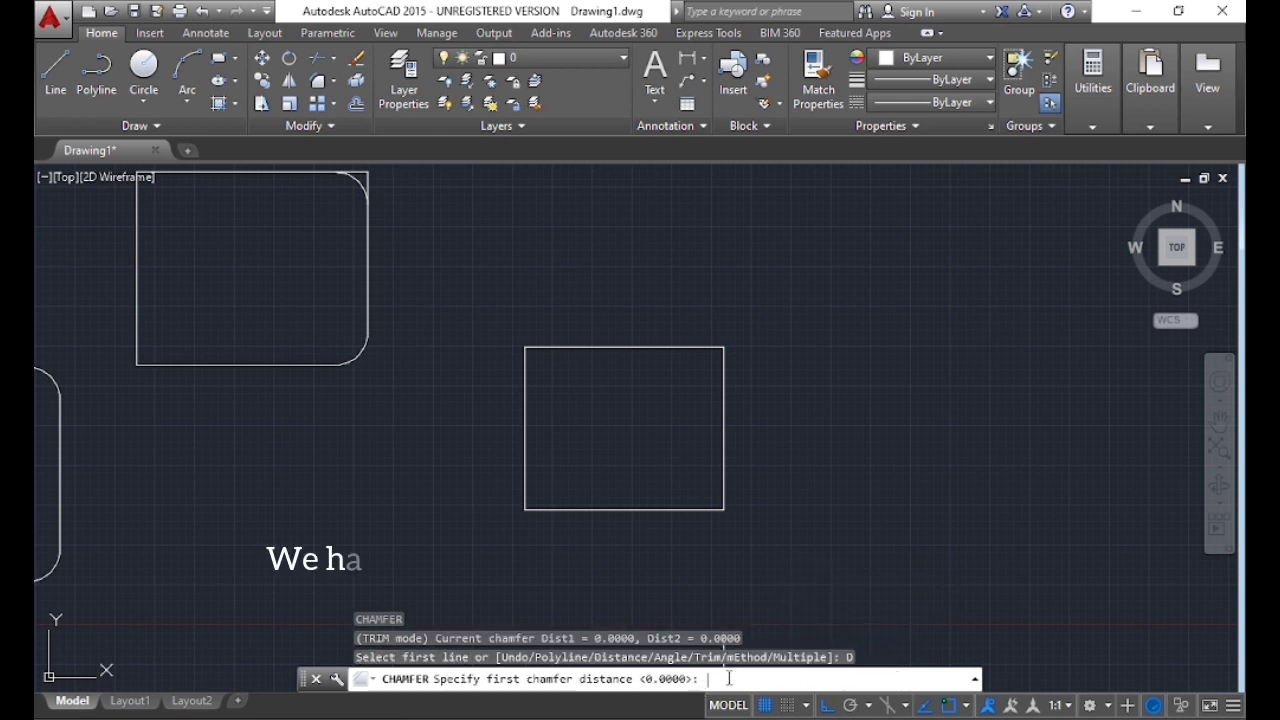
pyautogui.write('5')
pyautogui.press('Return')
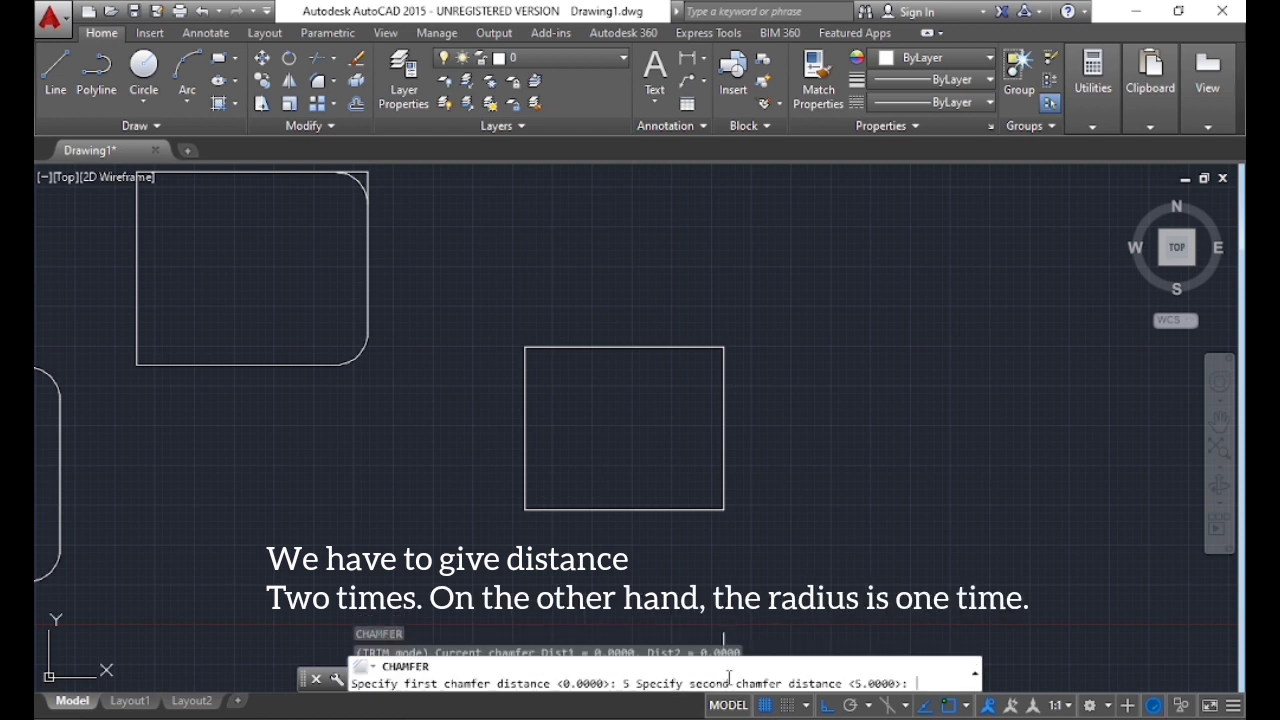
pyautogui.press('Return')
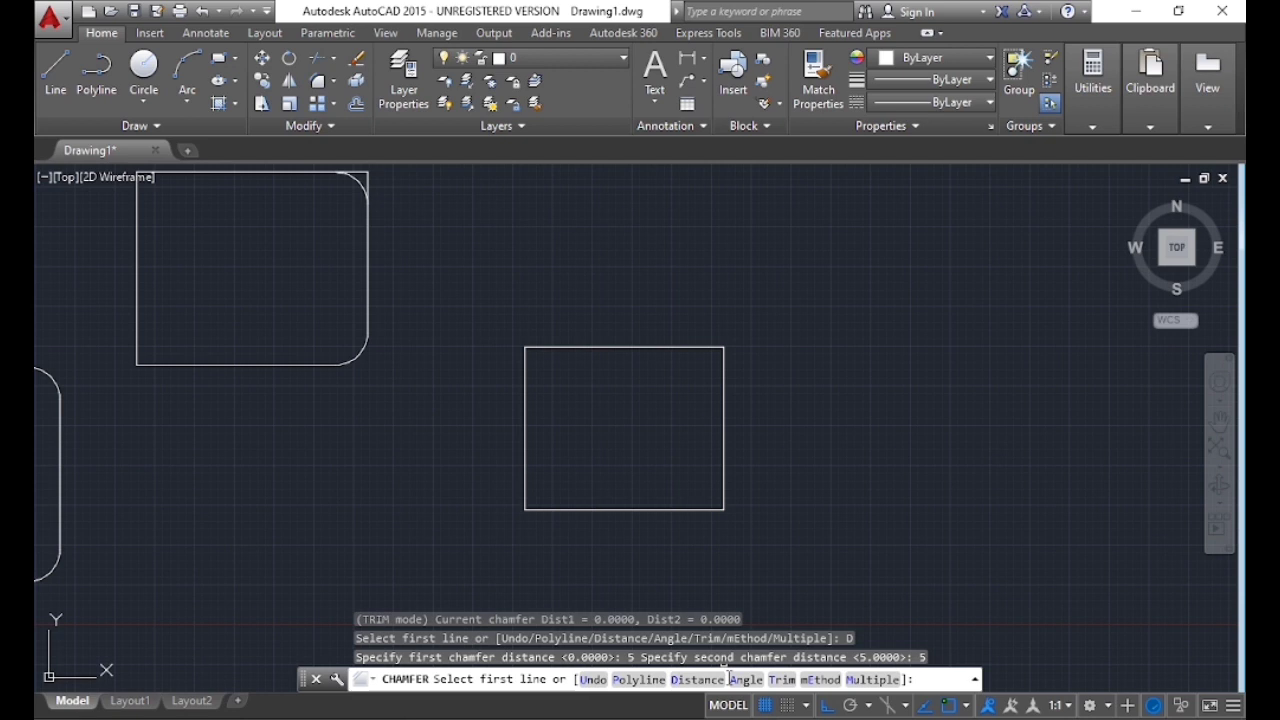
pyautogui.click(703, 347)
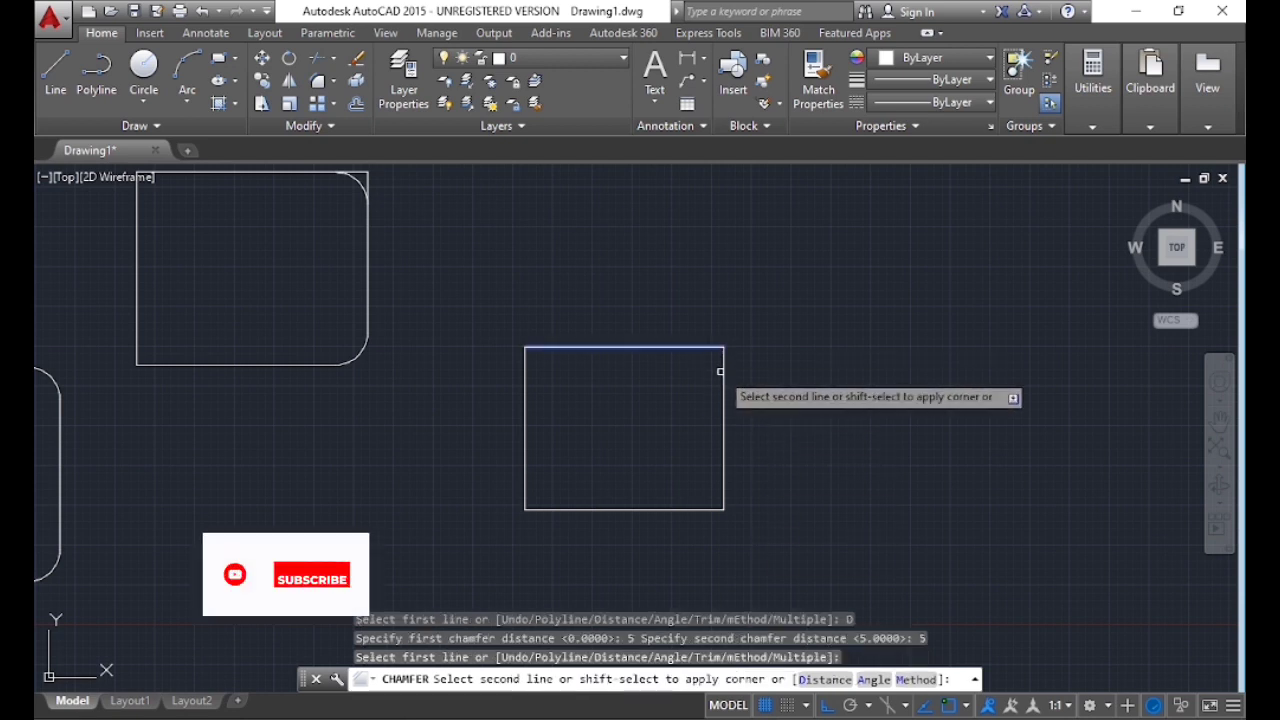
pyautogui.click(720, 371)
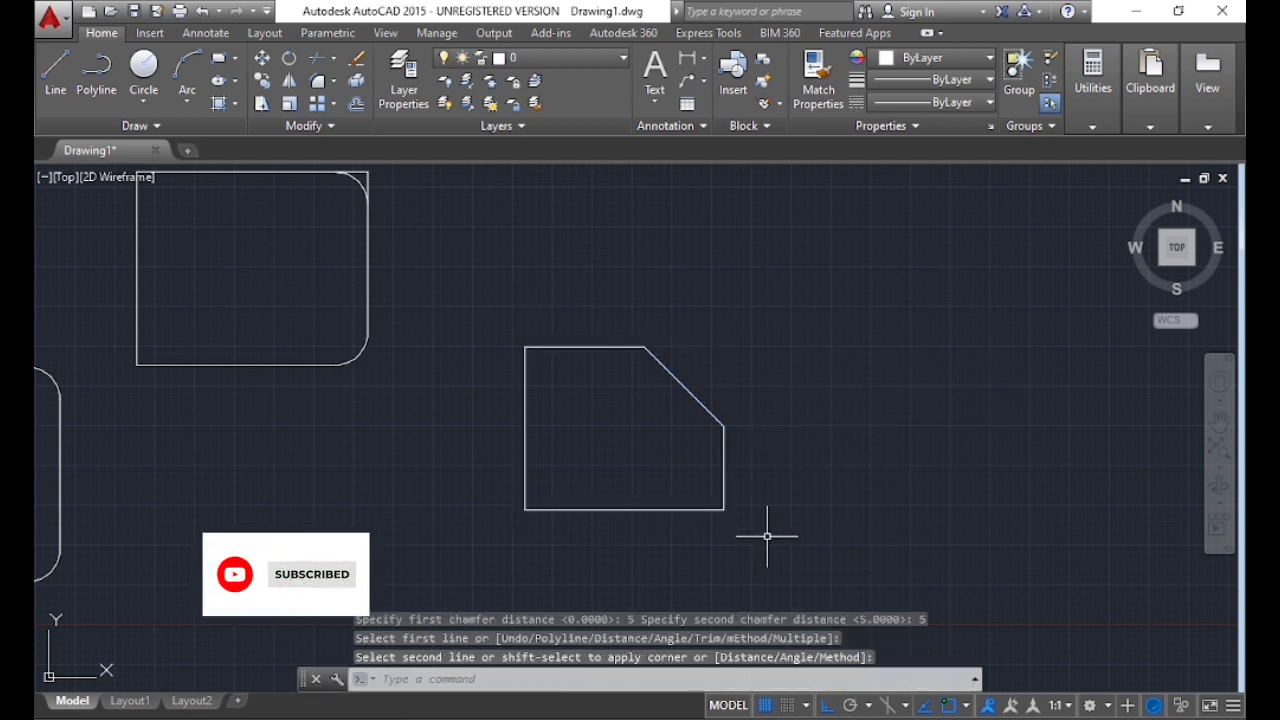
# Chamfer the bottom-left corner with Trim mode set to No trim
pyautogui.press('Return')
pyautogui.moveTo(763, 531); pyautogui.dragTo(838, 424, button='middle')
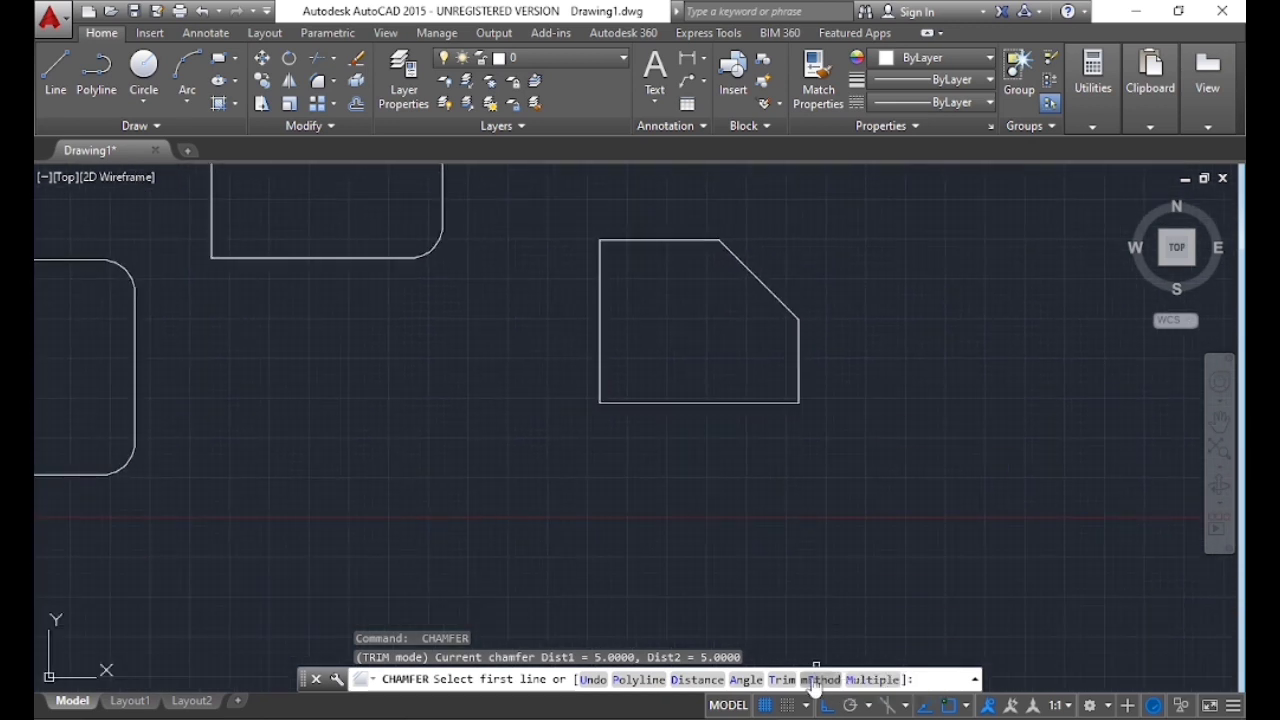
pyautogui.click(782, 680)
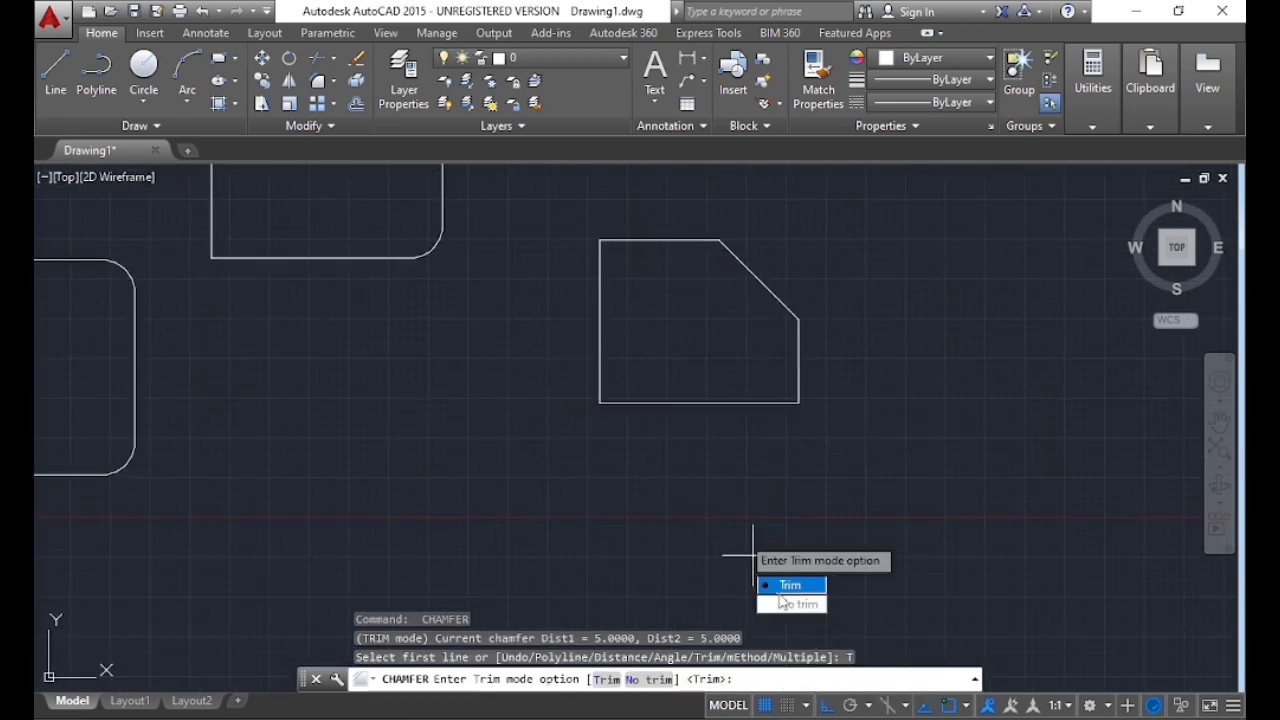
pyautogui.click(784, 603)
pyautogui.click(601, 378)
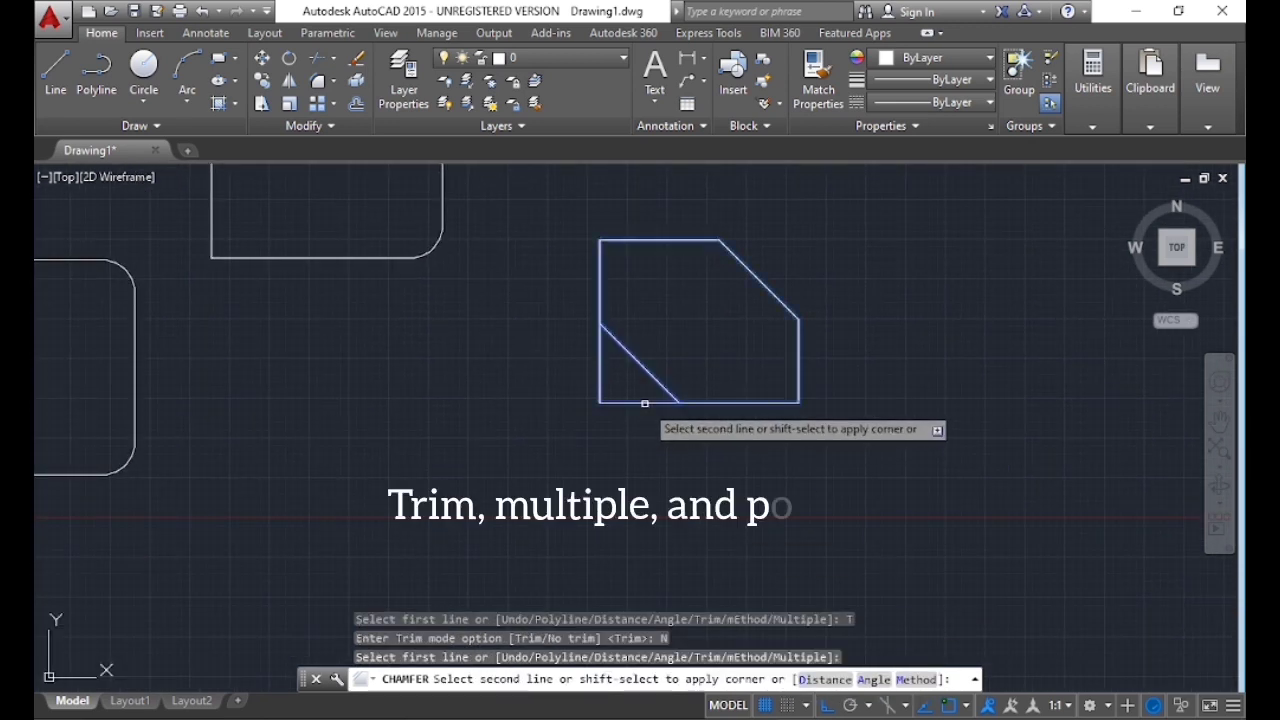
pyautogui.click(645, 403)
# Start a fifth rectangle in the empty space to the right
pyautogui.moveTo(721, 408)
pyautogui.mouseDown(button='middle')
pyautogui.moveTo(677, 374)
pyautogui.moveTo(620, 388)
pyautogui.mouseUp(button='middle')
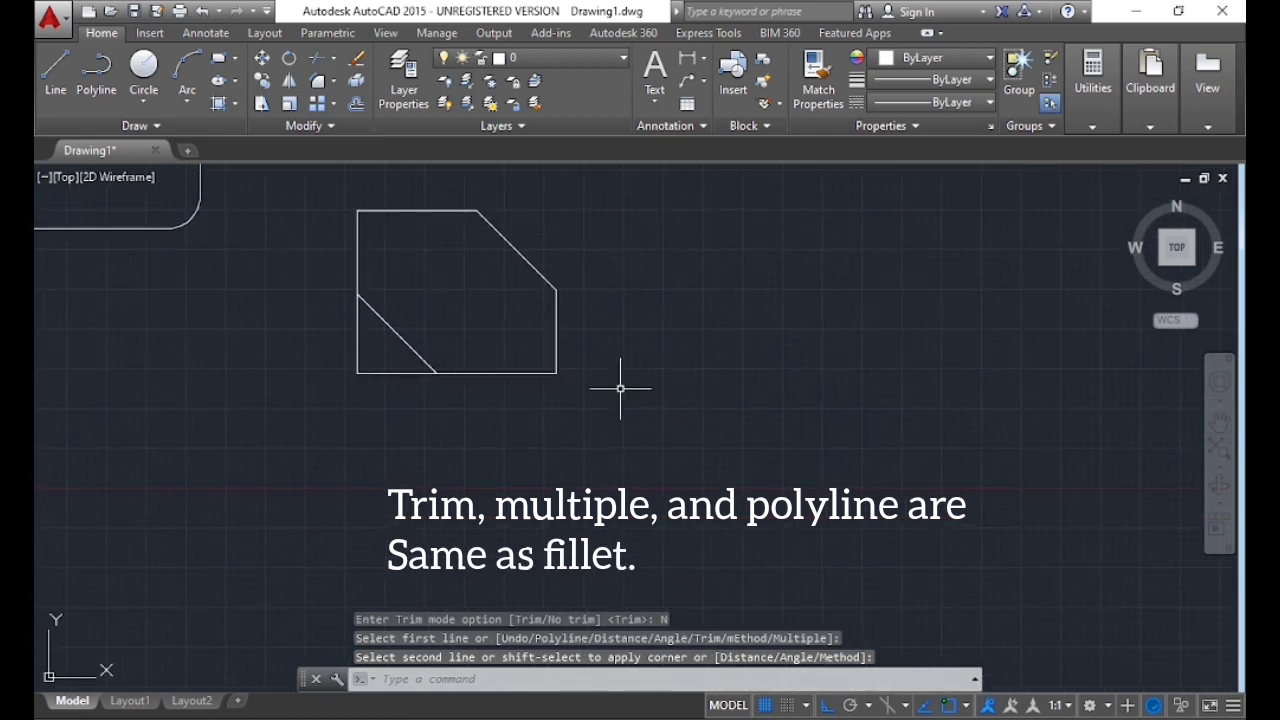
pyautogui.write('rec')
pyautogui.press('Return')
pyautogui.click(636, 314)
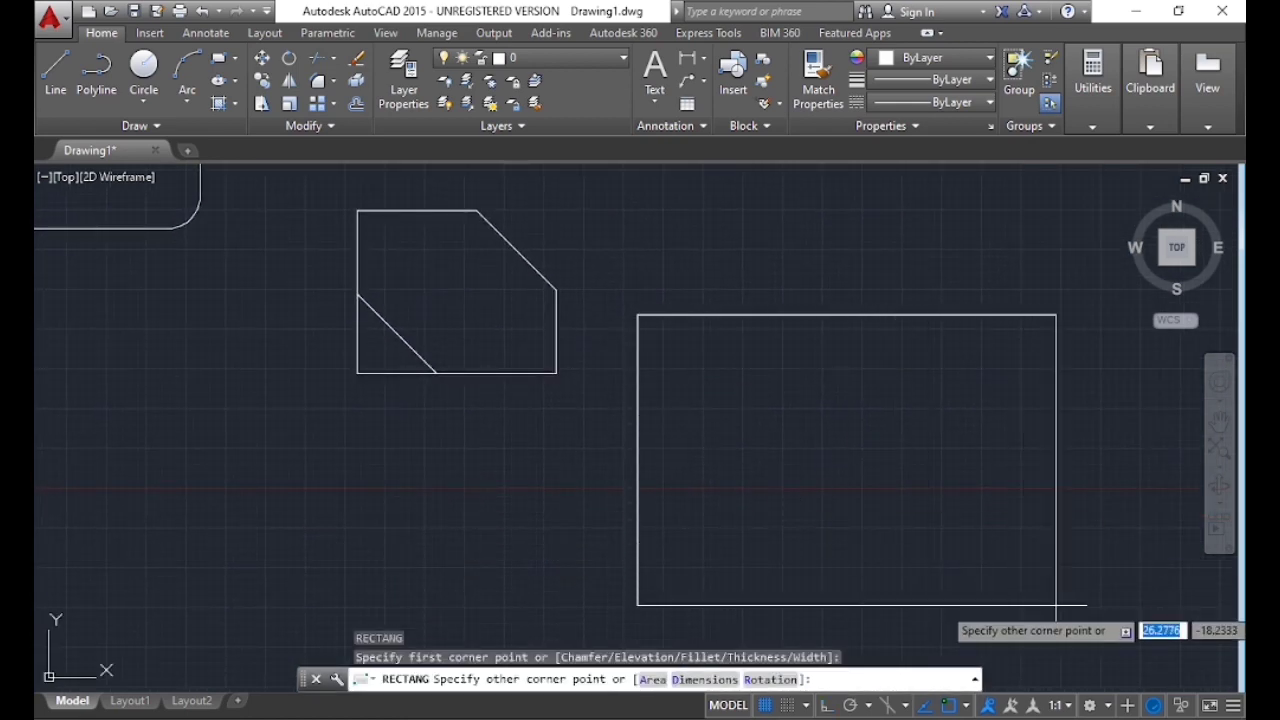
# Finish the fifth rectangle and cancel the repeated RECTANG command
pyautogui.click(1057, 604)
pyautogui.moveTo(889, 545); pyautogui.dragTo(855, 500, button='middle')
pyautogui.press('Return')
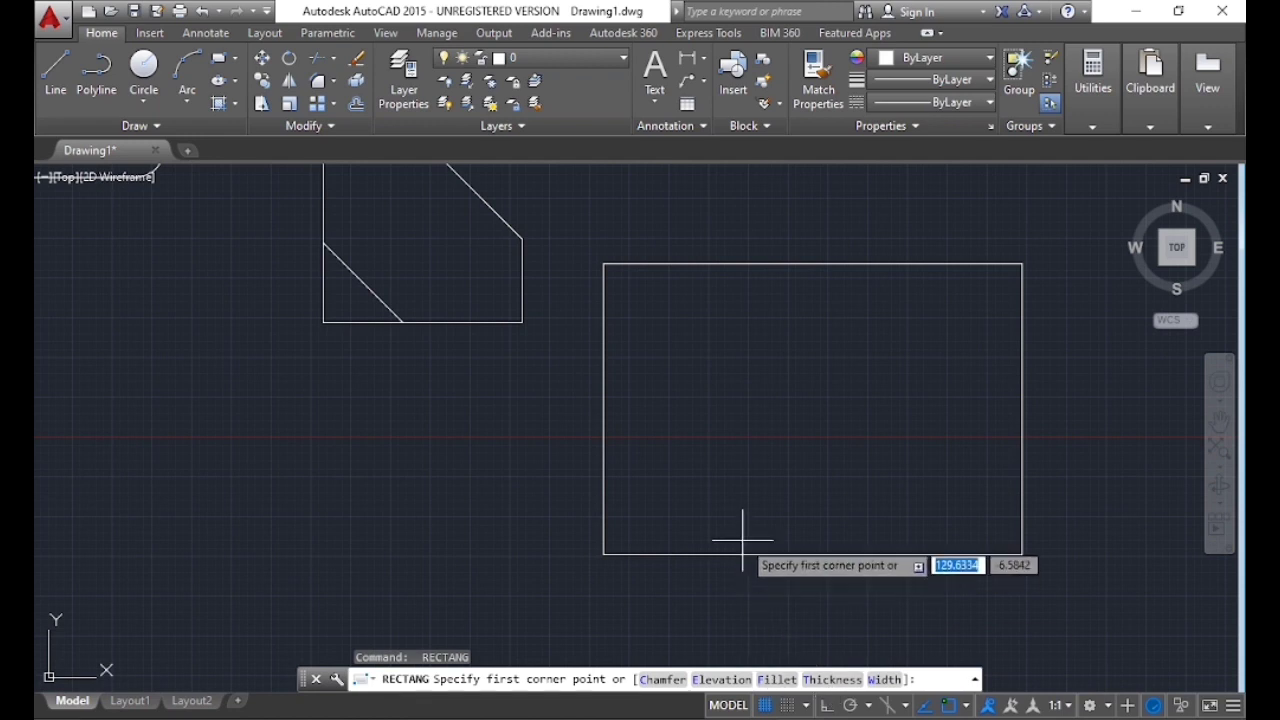
pyautogui.press('Escape')
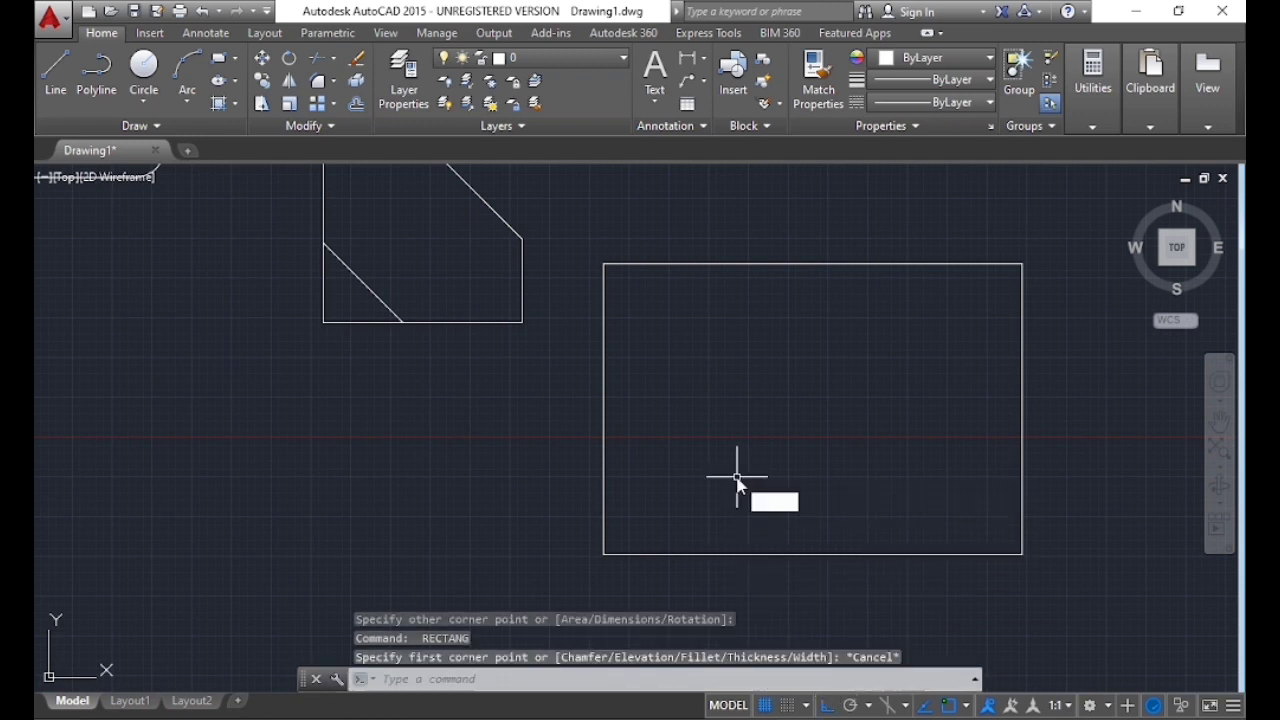
# Run CHAMFER in Trim mode on the rectangle's left and top edges
pyautogui.write('cha')
pyautogui.press('Return')
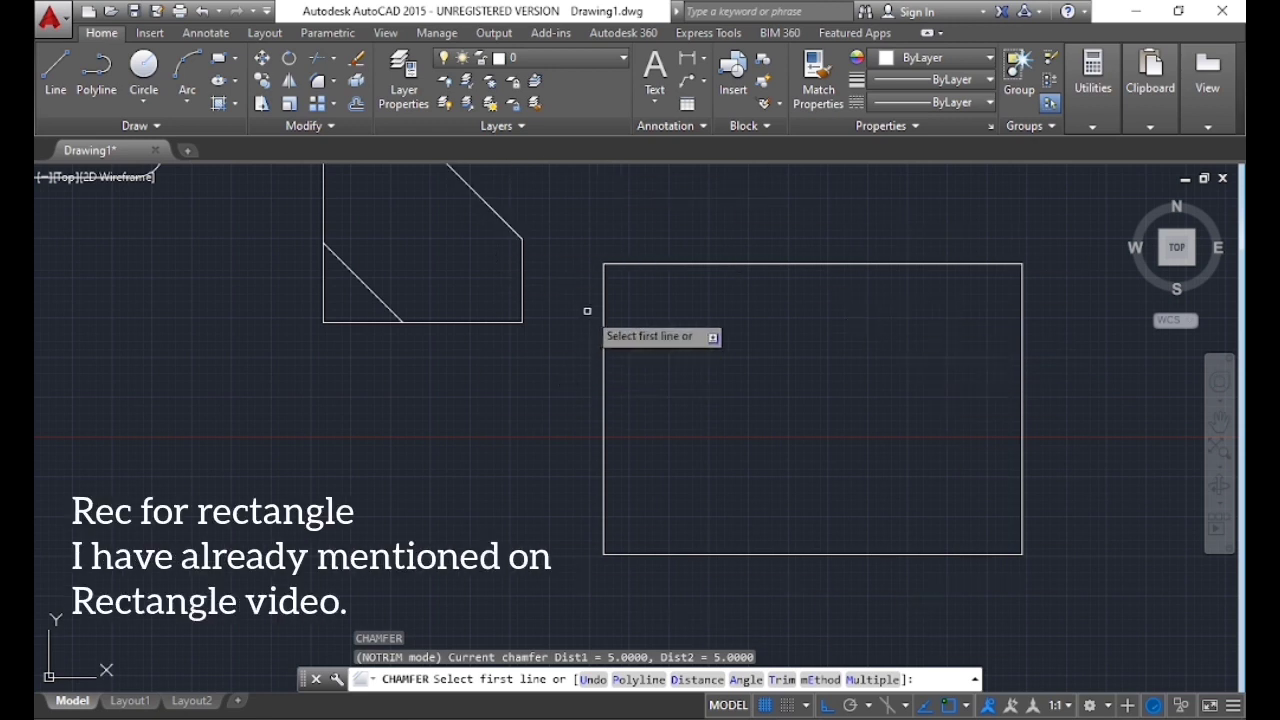
pyautogui.click(783, 679)
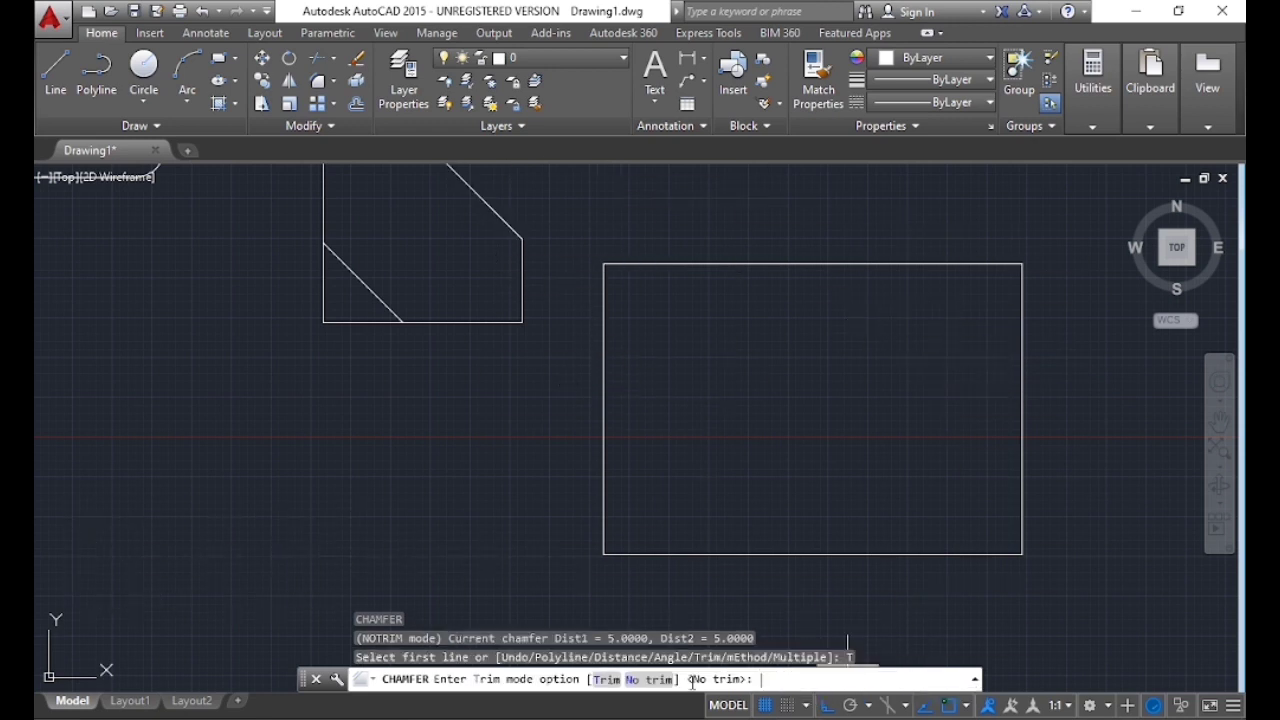
pyautogui.click(607, 680)
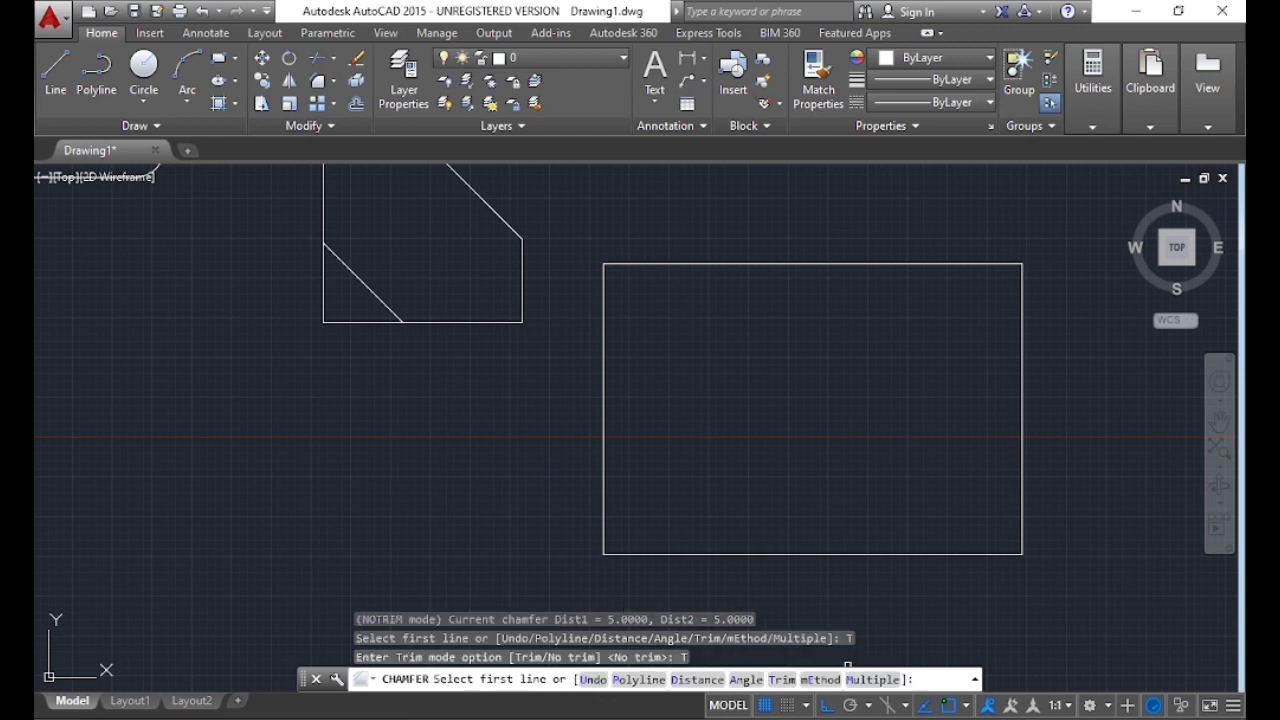
pyautogui.click(607, 318)
pyautogui.click(658, 265)
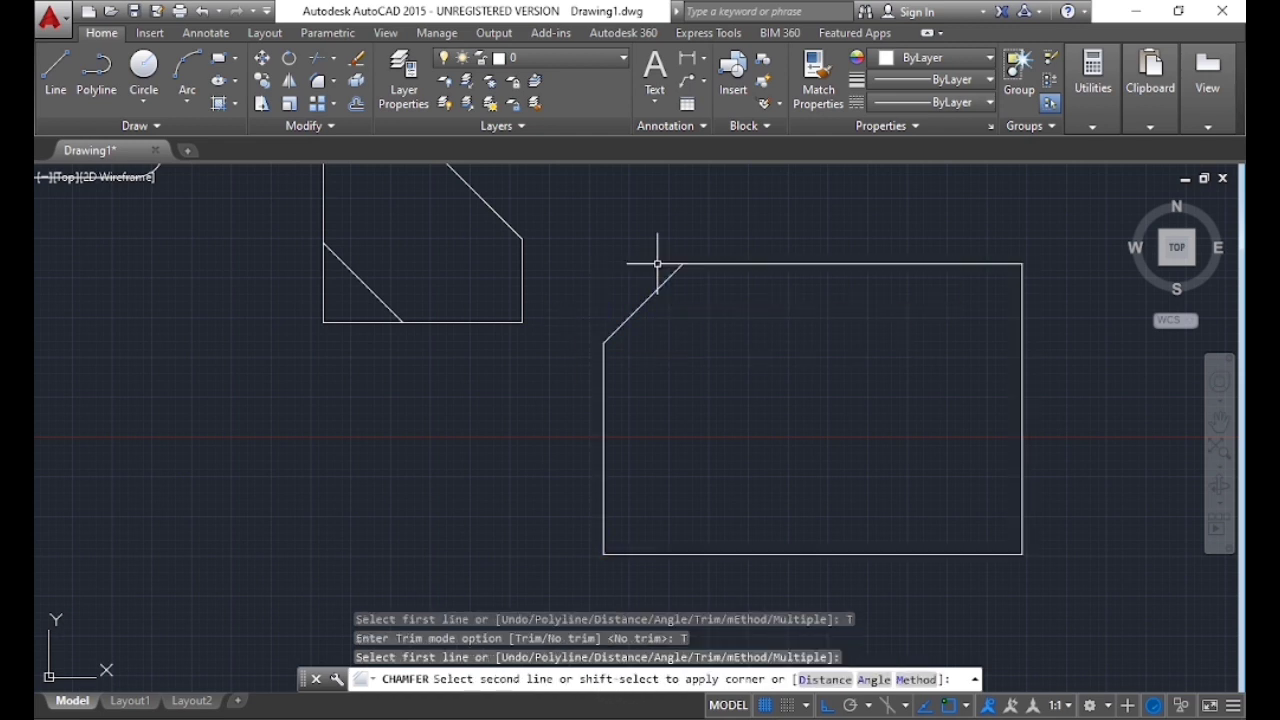
# Undo the previous corner chamfer and draw a new rectangle
pyautogui.hotkey('ctrl', 'z')
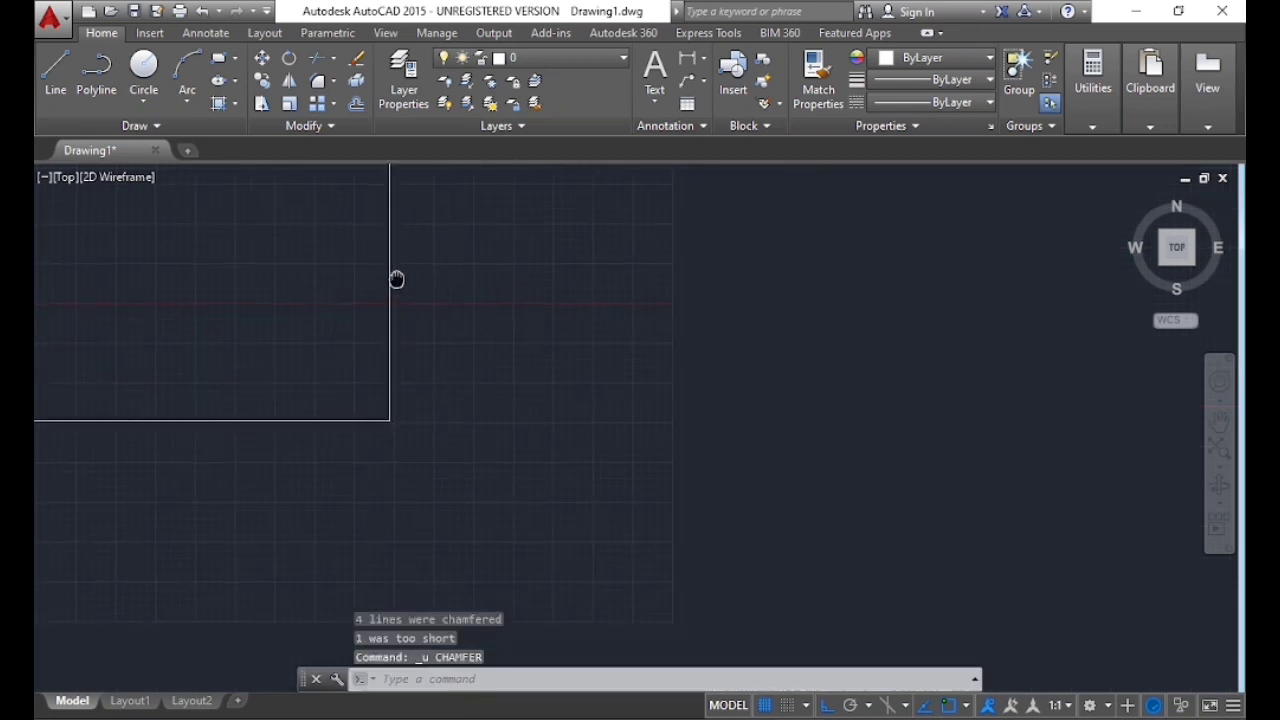
pyautogui.write('rec')
pyautogui.press('Return')
pyautogui.click(547, 335)
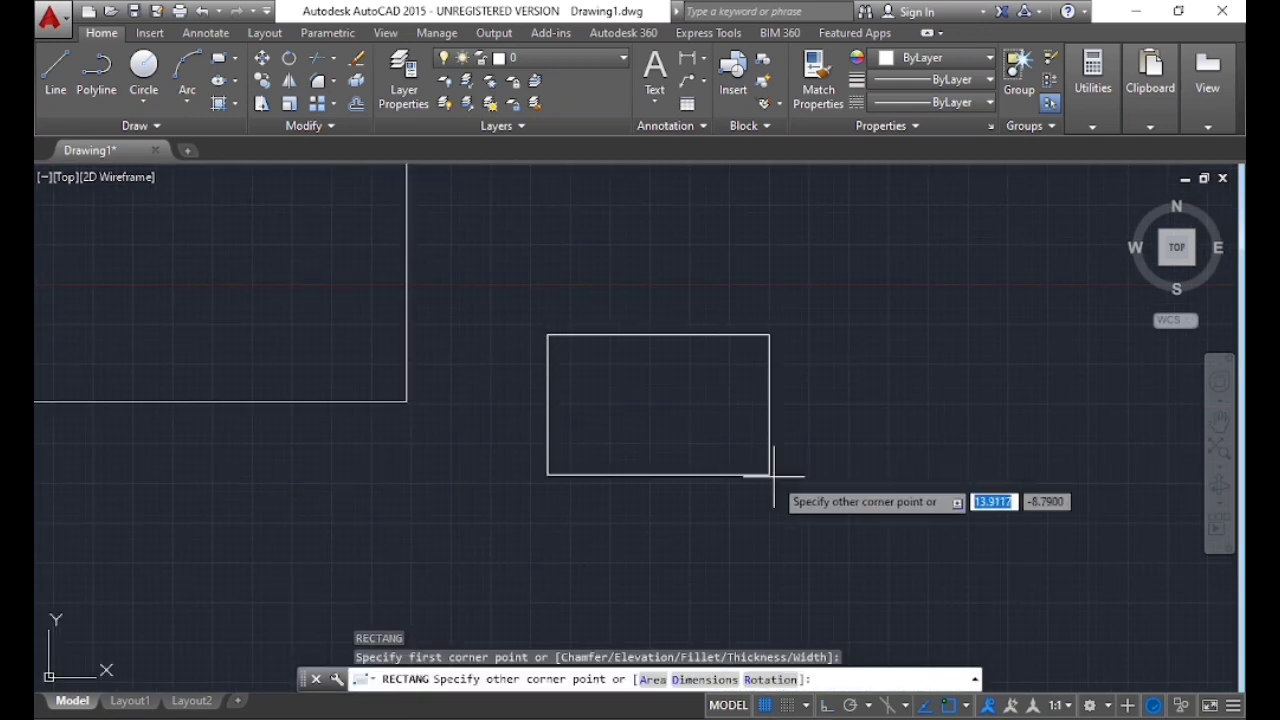
pyautogui.click(894, 598)
pyautogui.write('cha')
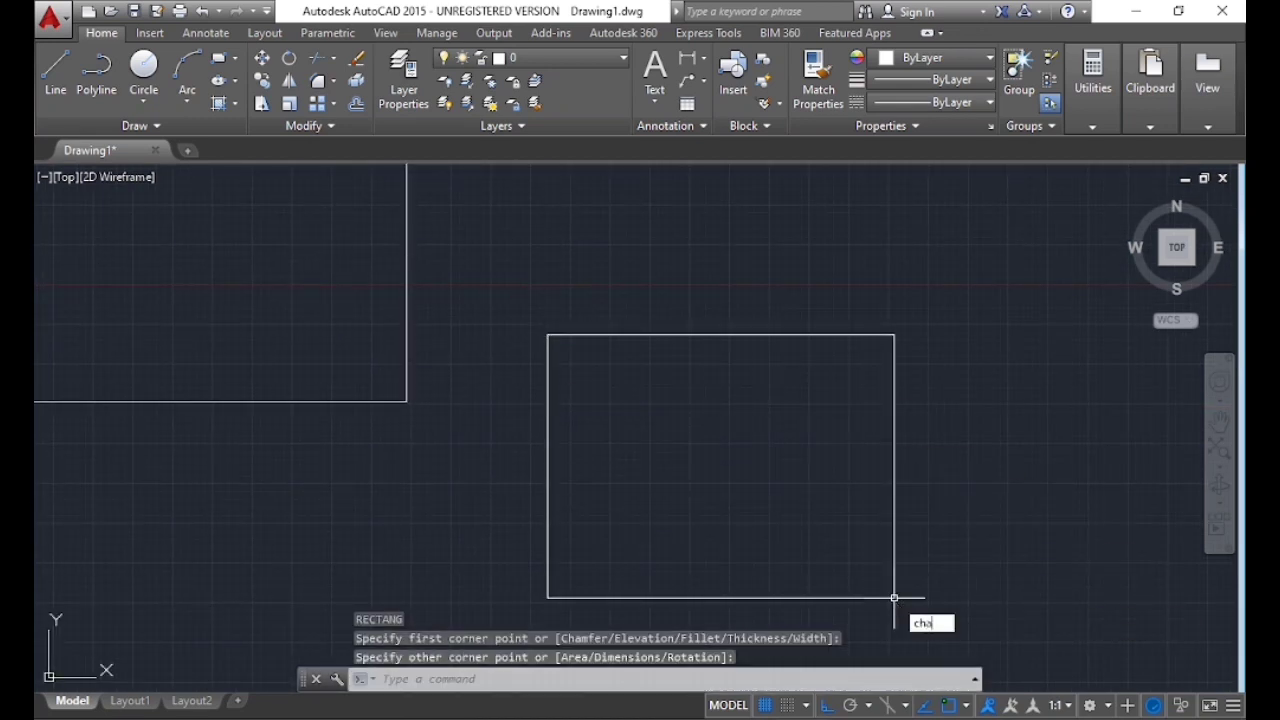
# Chamfer all four rectangle corners at once with the Polyline option, forming an octagon
pyautogui.press('Return')
pyautogui.write('p')
pyautogui.press('Return')
pyautogui.click(733, 335)
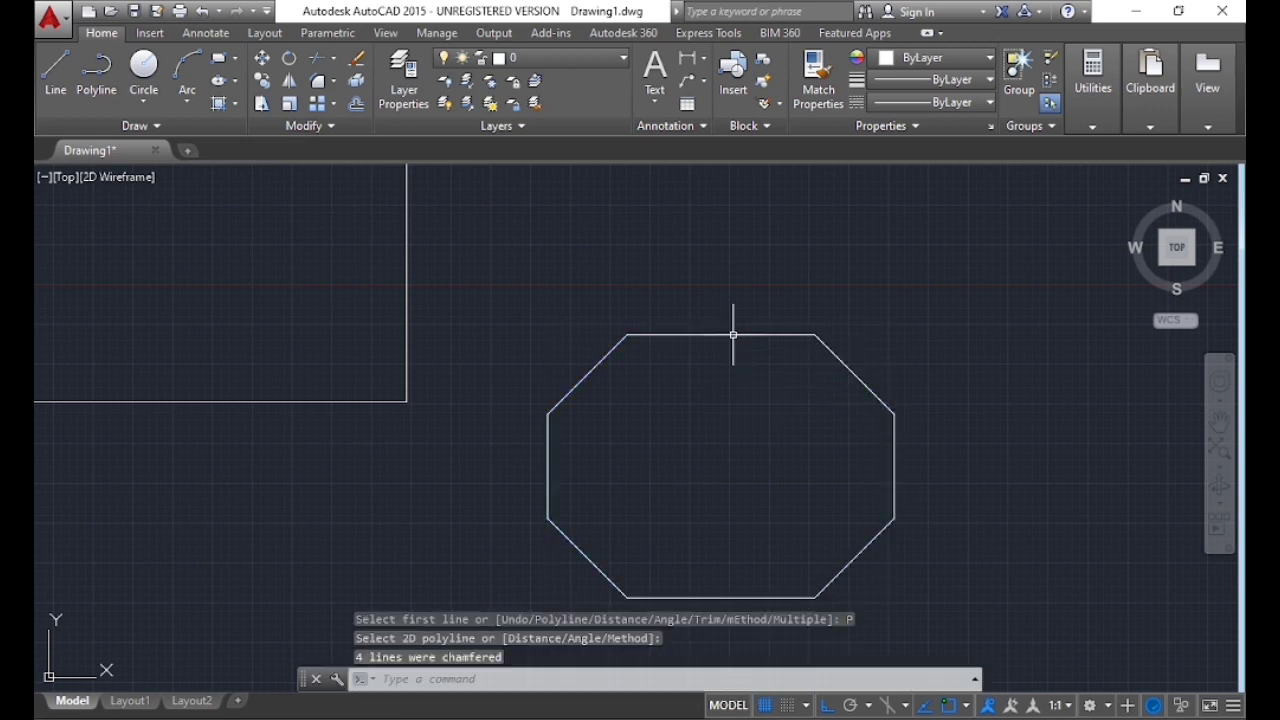
pyautogui.moveTo(877, 430); pyautogui.dragTo(1010, 336, button='middle')
pyautogui.moveTo(826, 364); pyautogui.dragTo(898, 332, button='middle')
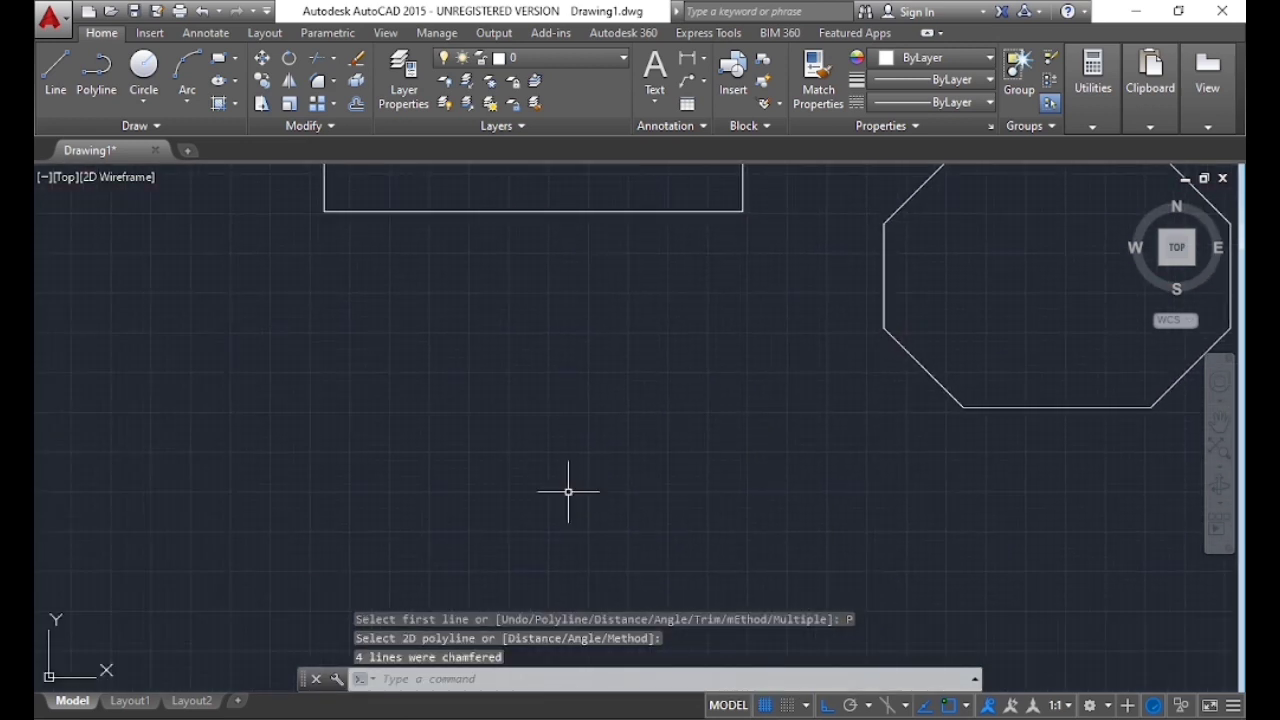
# Cancel the leftover command and draw another rectangle with REC
pyautogui.press('Escape')
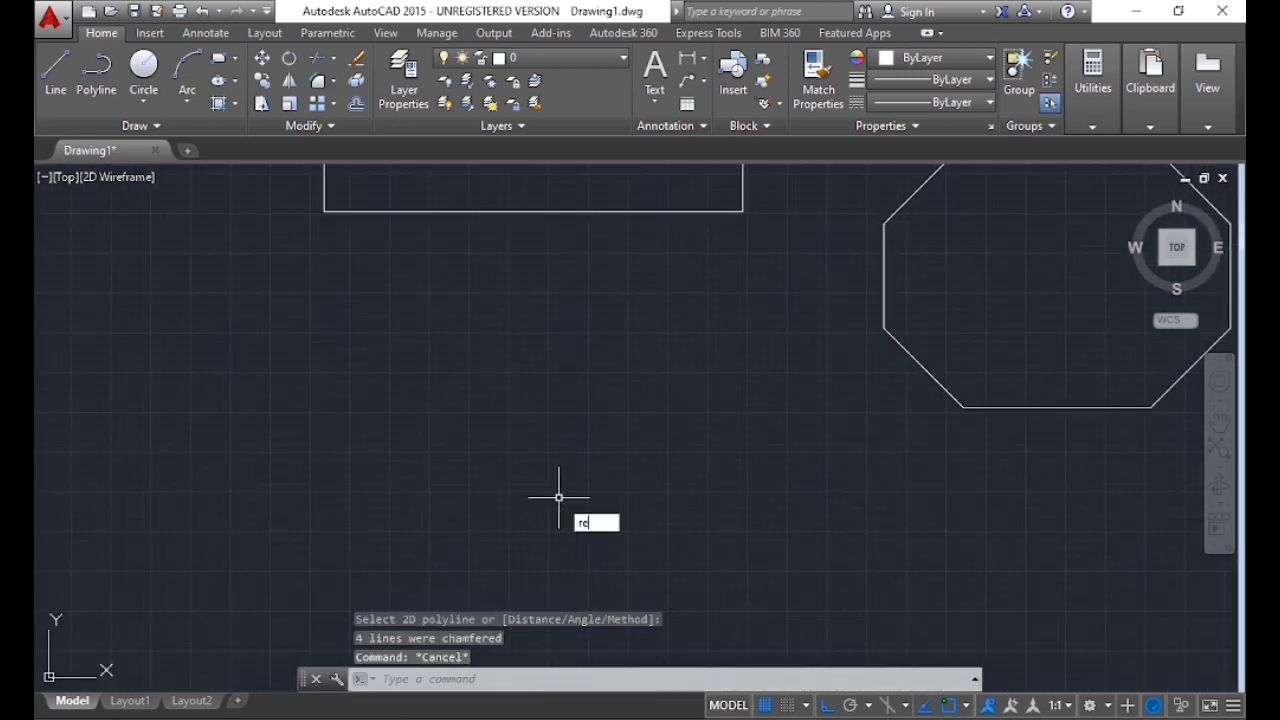
pyautogui.write('rec')
pyautogui.press('Return')
pyautogui.click(389, 329)
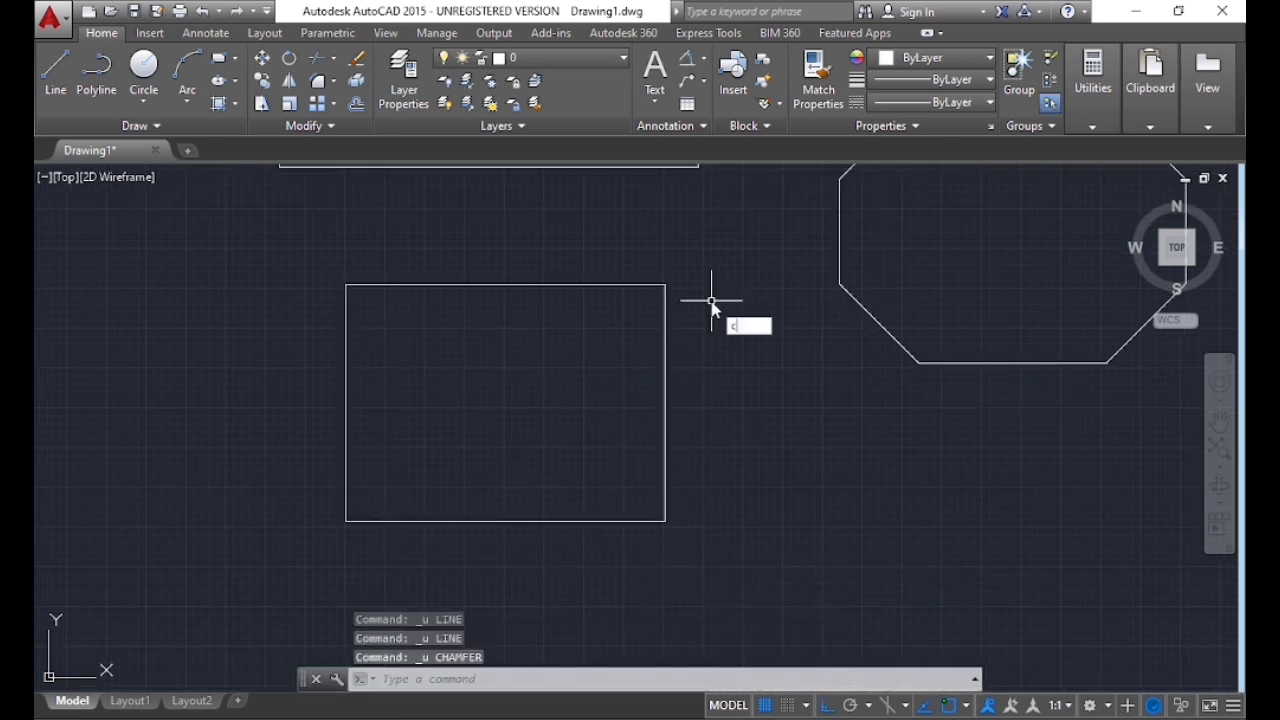
# Chamfer the rectangle's top-right corner by the Angle method: length 5 at 45°
pyautogui.write('a')
pyautogui.press('Return')
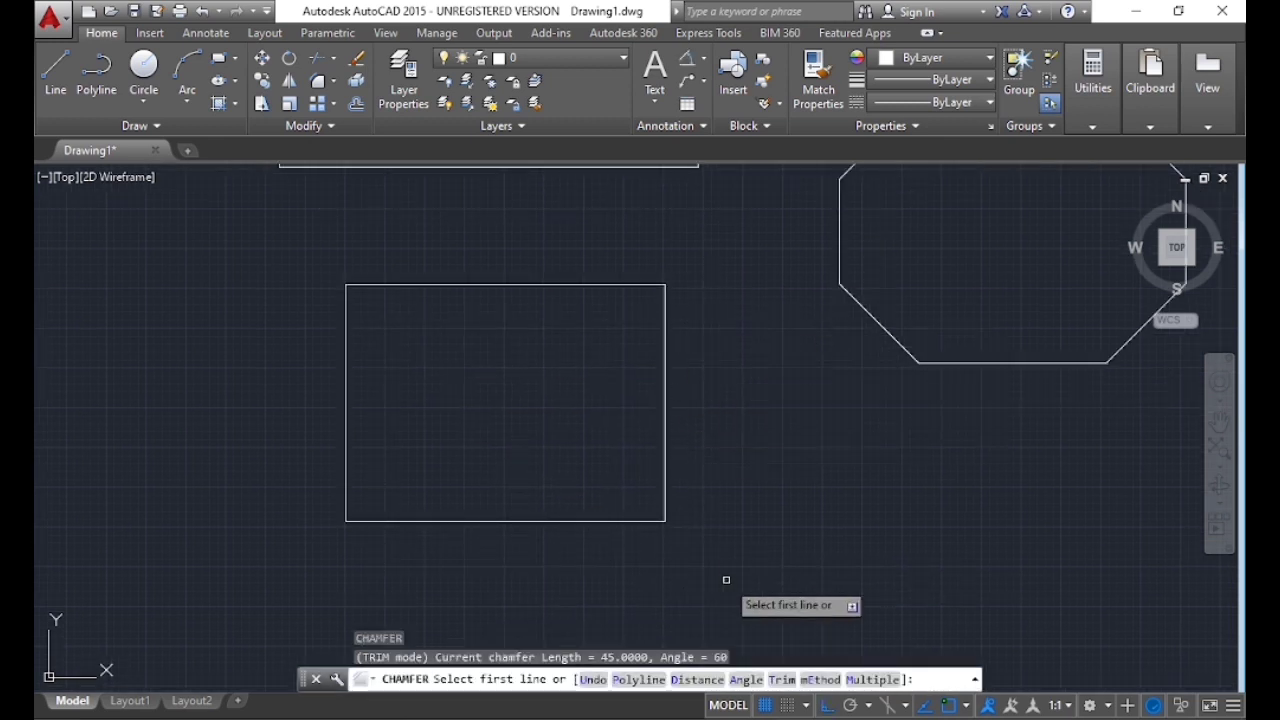
pyautogui.click(744, 684)
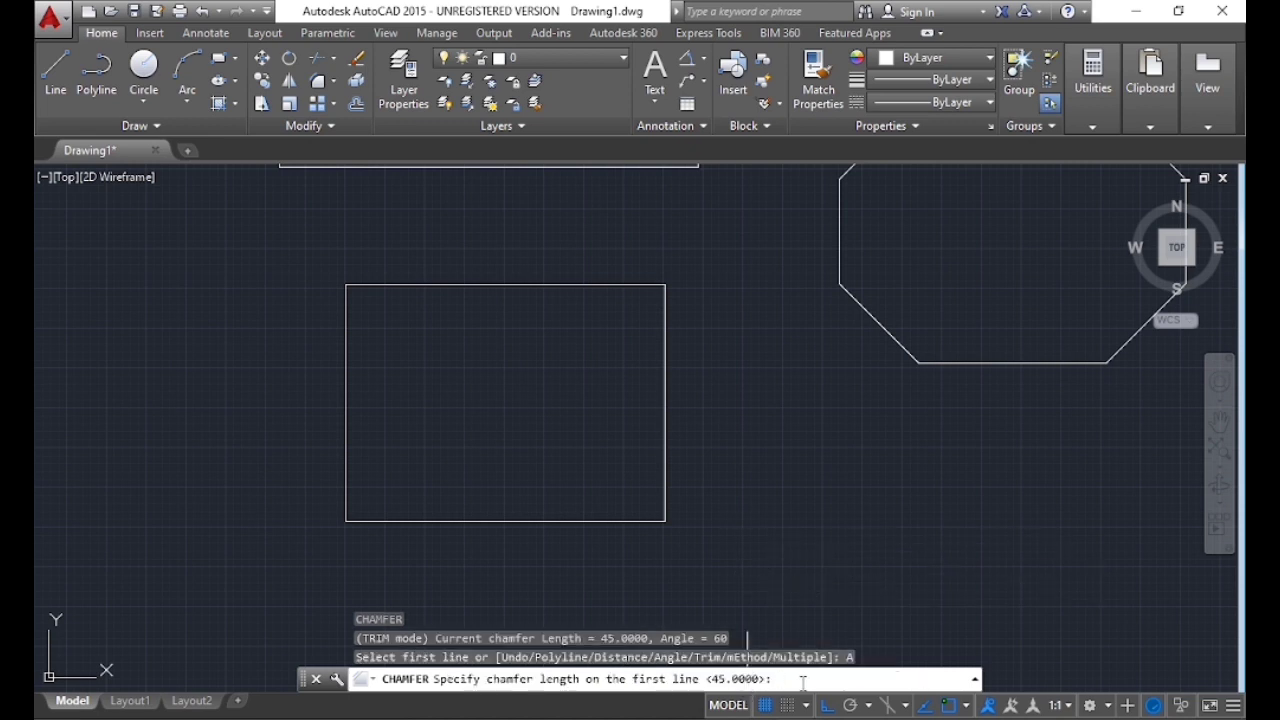
pyautogui.write('5')
pyautogui.press('Return')
pyautogui.write('45')
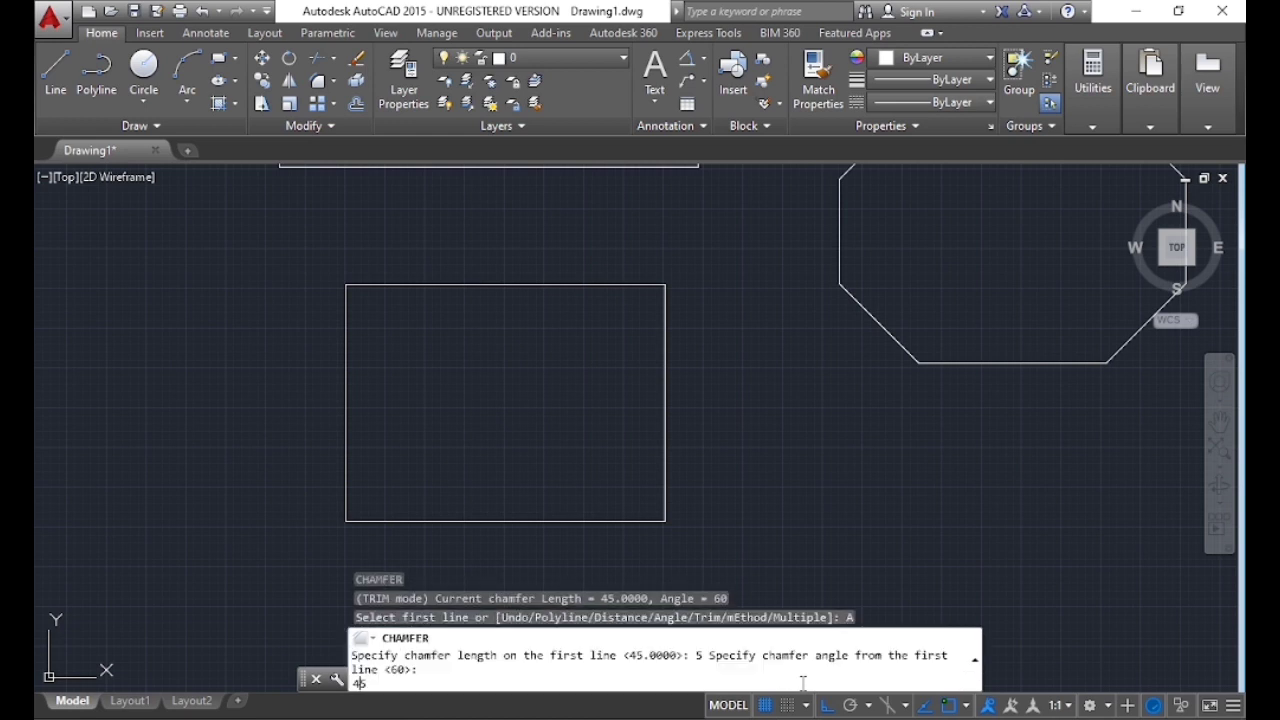
pyautogui.press('Return')
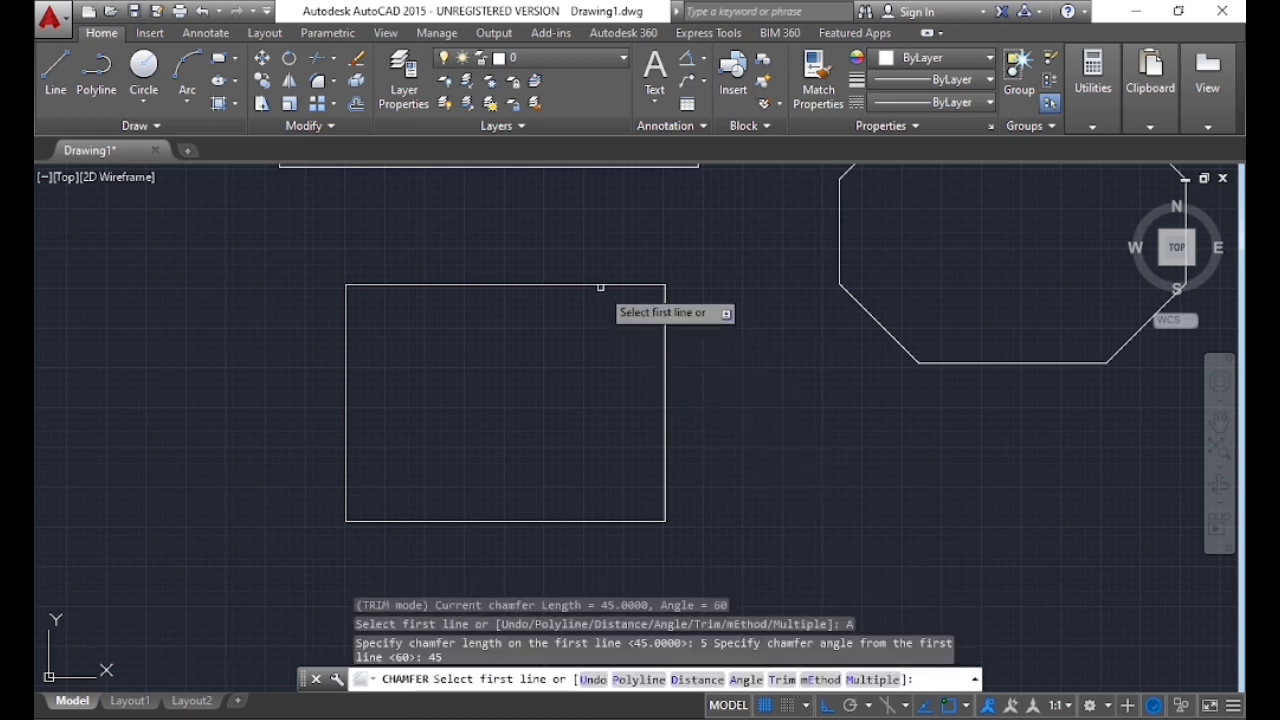
pyautogui.click(600, 285)
pyautogui.click(664, 360)
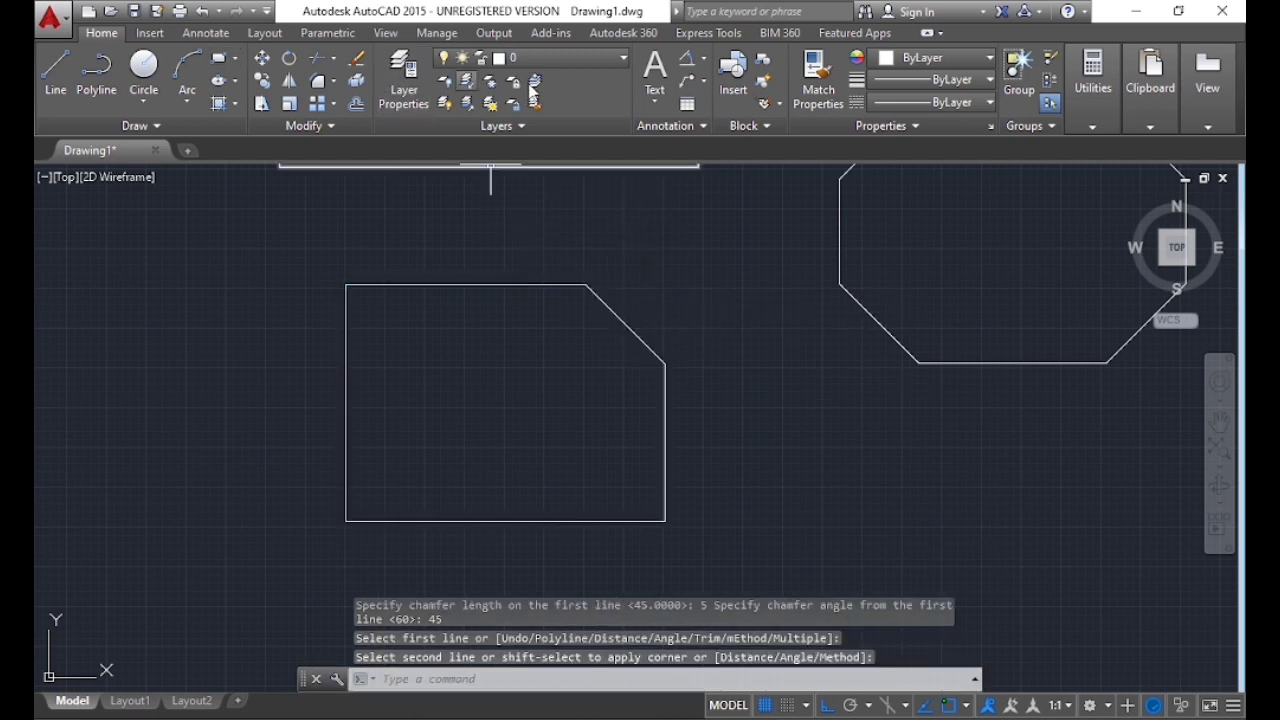
# Add an aligned dimension of 7.0711 along the sloped chamfer edge
pyautogui.click(705, 60)
pyautogui.click(740, 206)
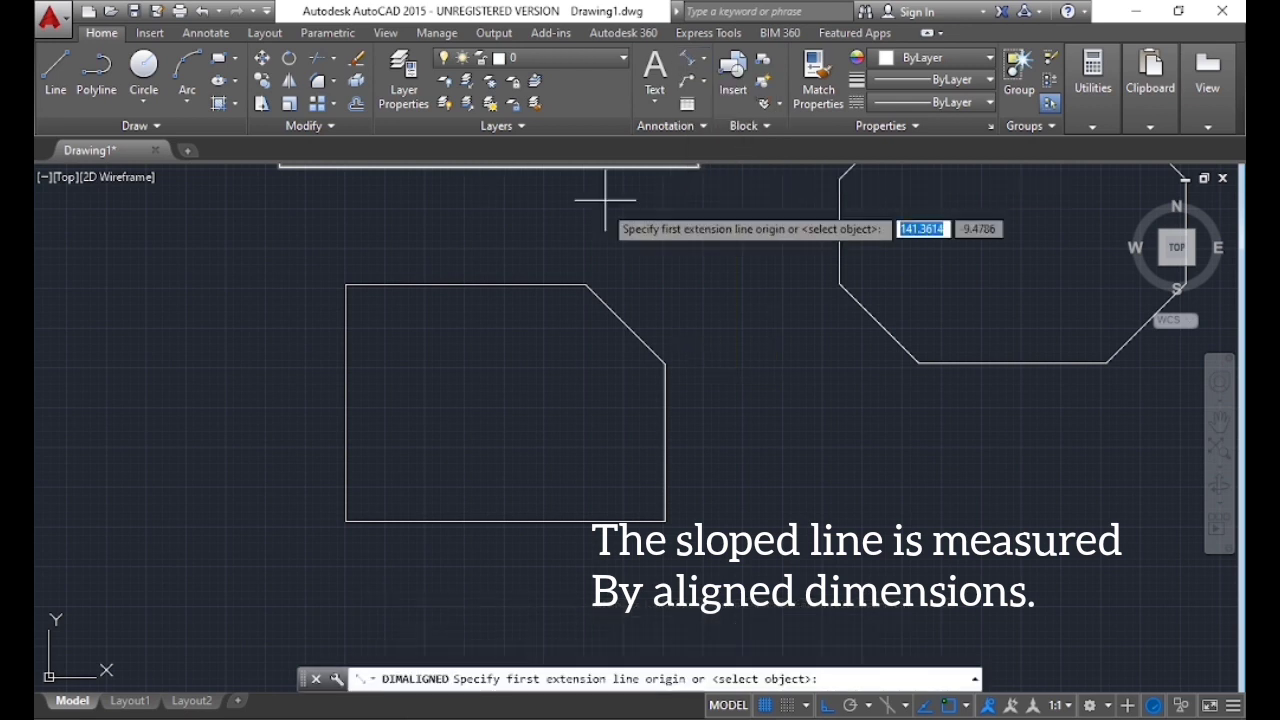
pyautogui.click(587, 286)
pyautogui.click(664, 360)
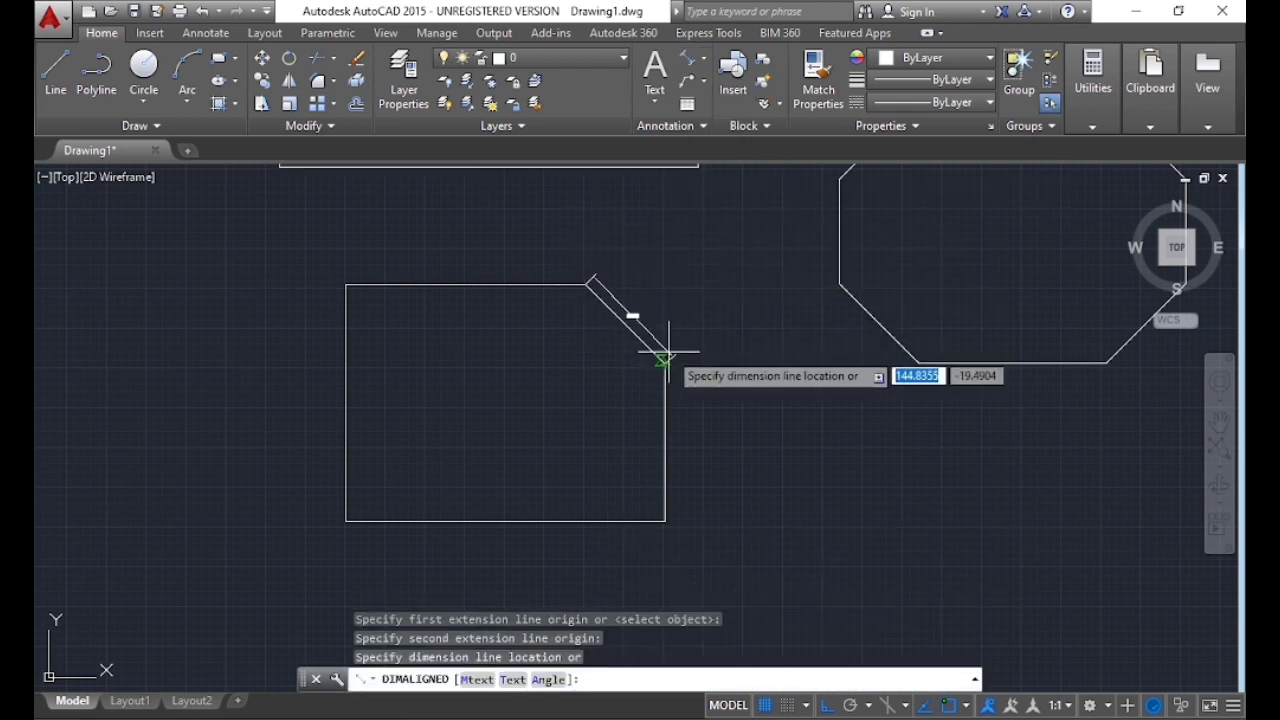
pyautogui.click(663, 306)
pyautogui.scroll(5, 655, 297)
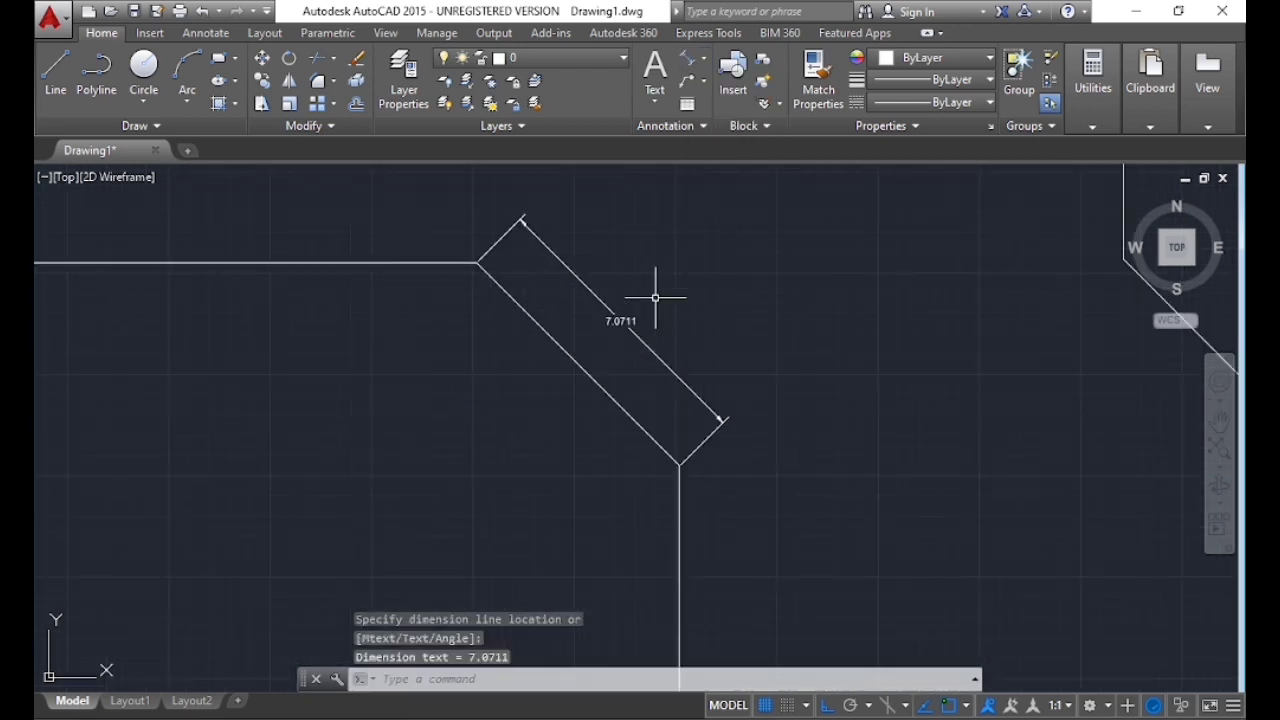
pyautogui.scroll(-2, 640, 301)
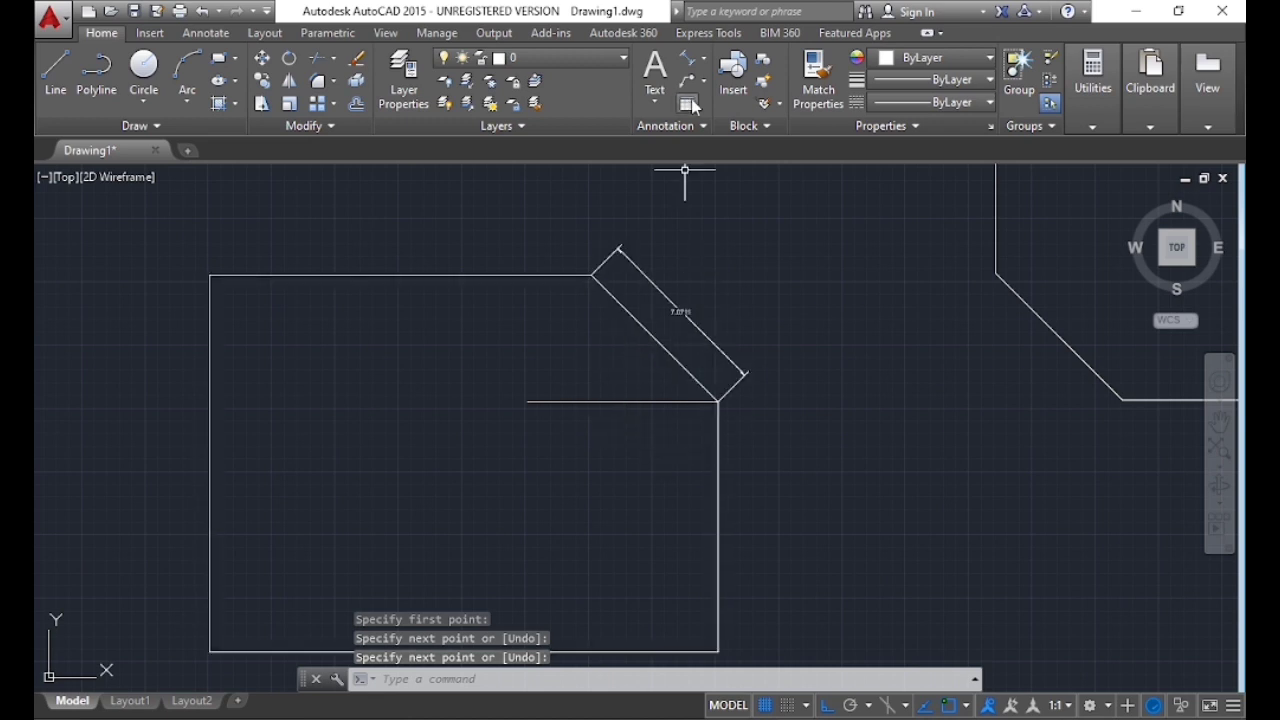
# Add a 45° angular dimension between the chamfer edge and the horizontal line below
pyautogui.click(703, 61)
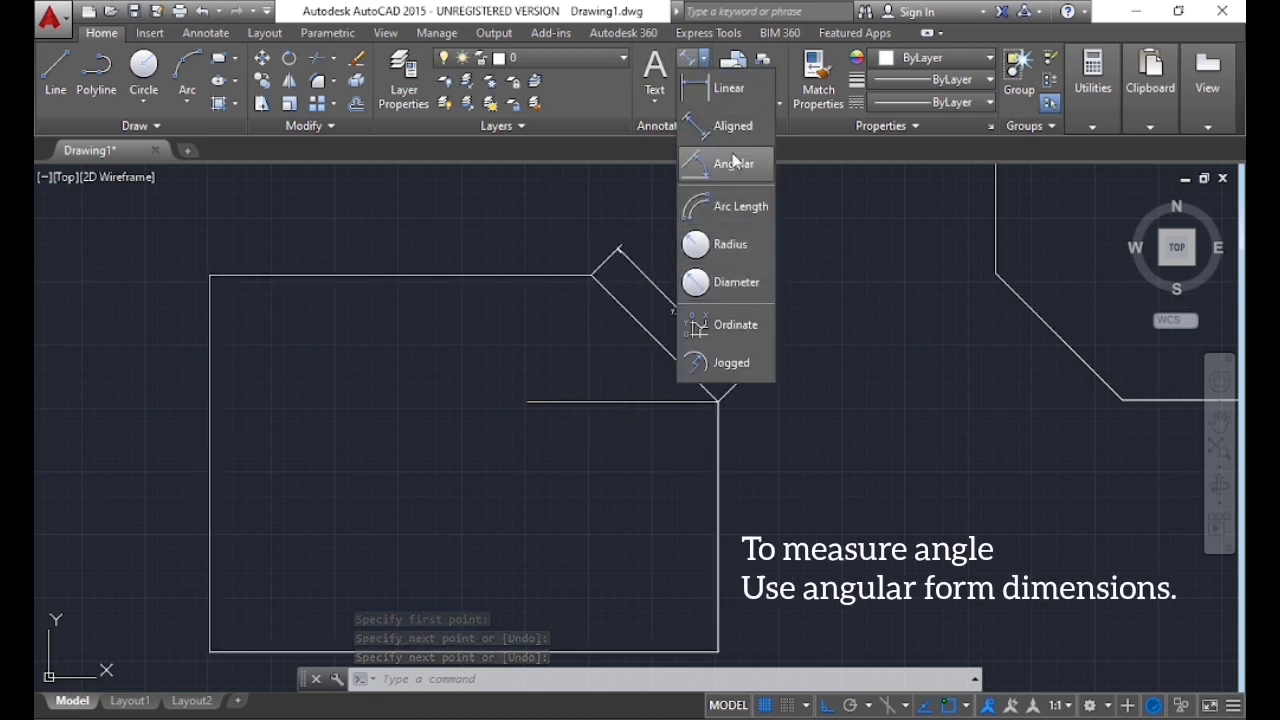
pyautogui.click(741, 168)
pyautogui.click(705, 388)
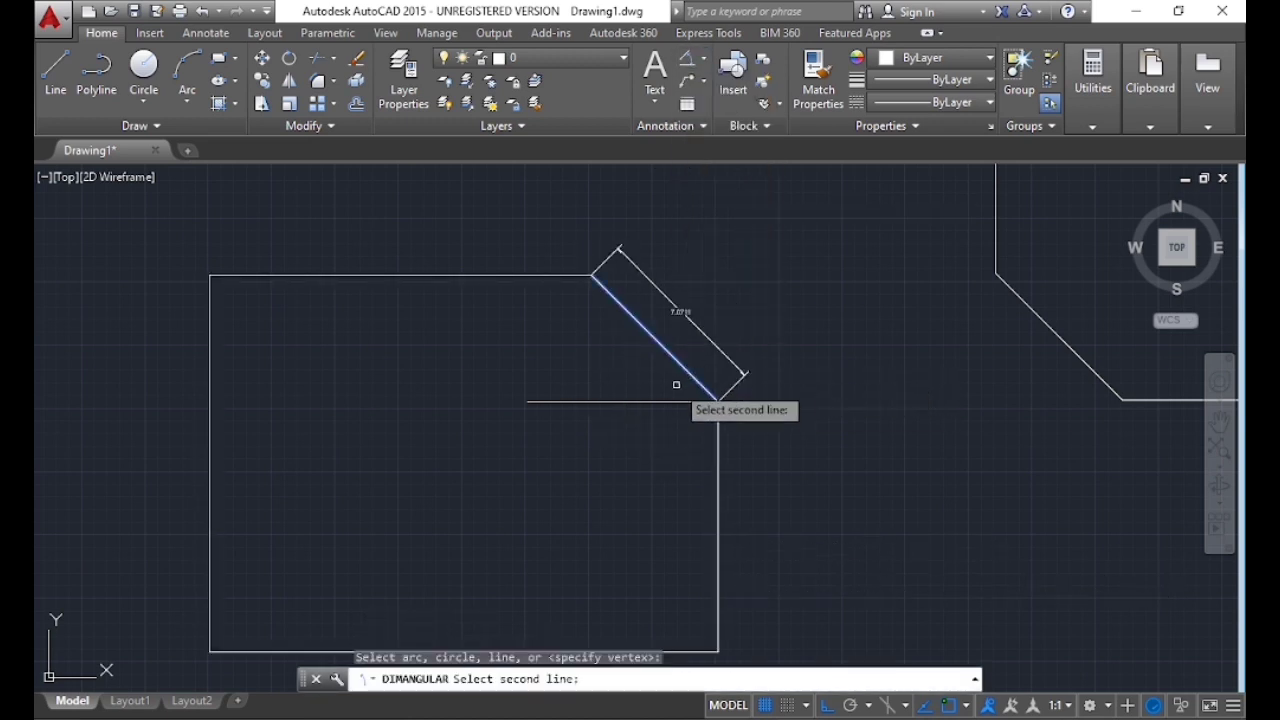
pyautogui.click(674, 401)
pyautogui.click(634, 366)
pyautogui.scroll(3, 634, 366)
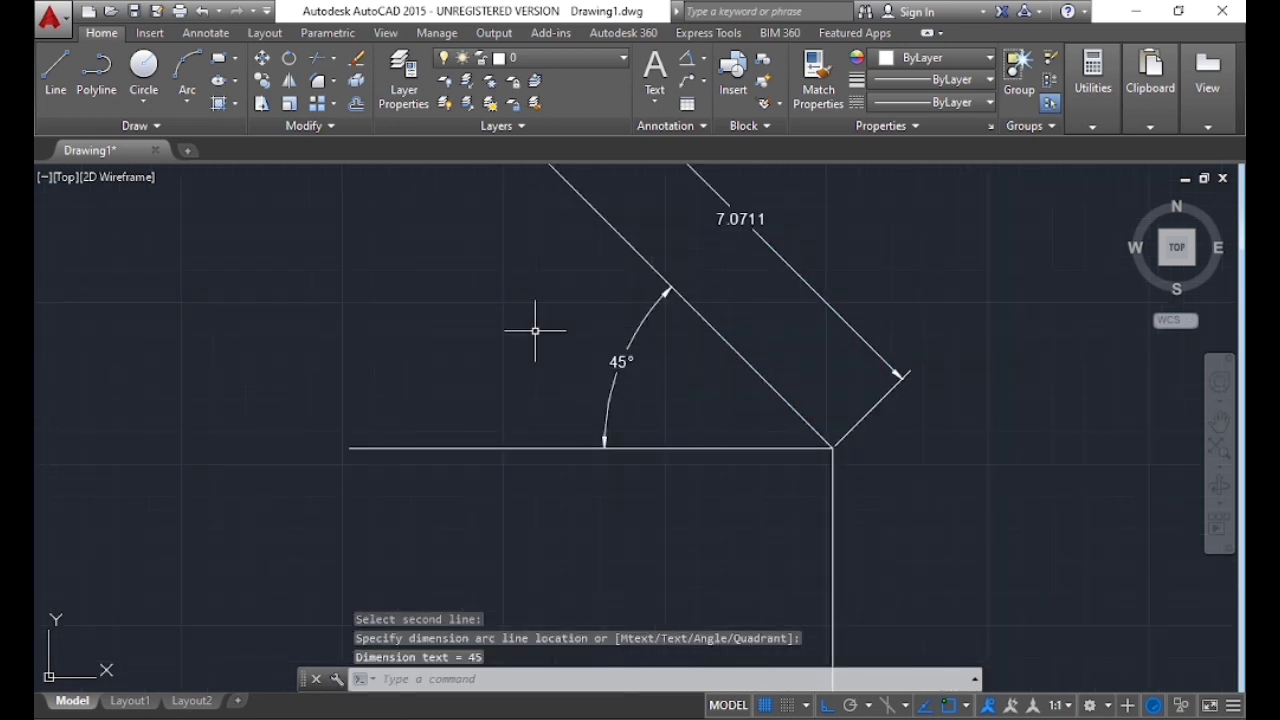
pyautogui.scroll(-5, 641, 299)
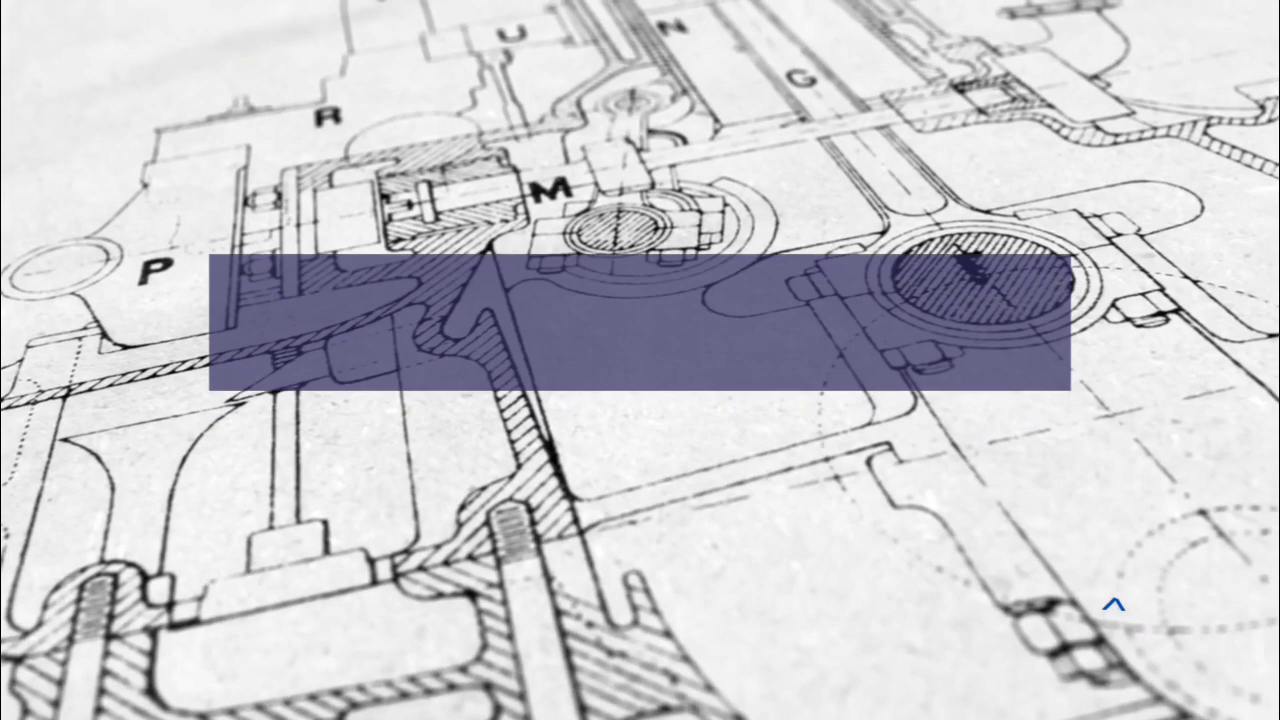